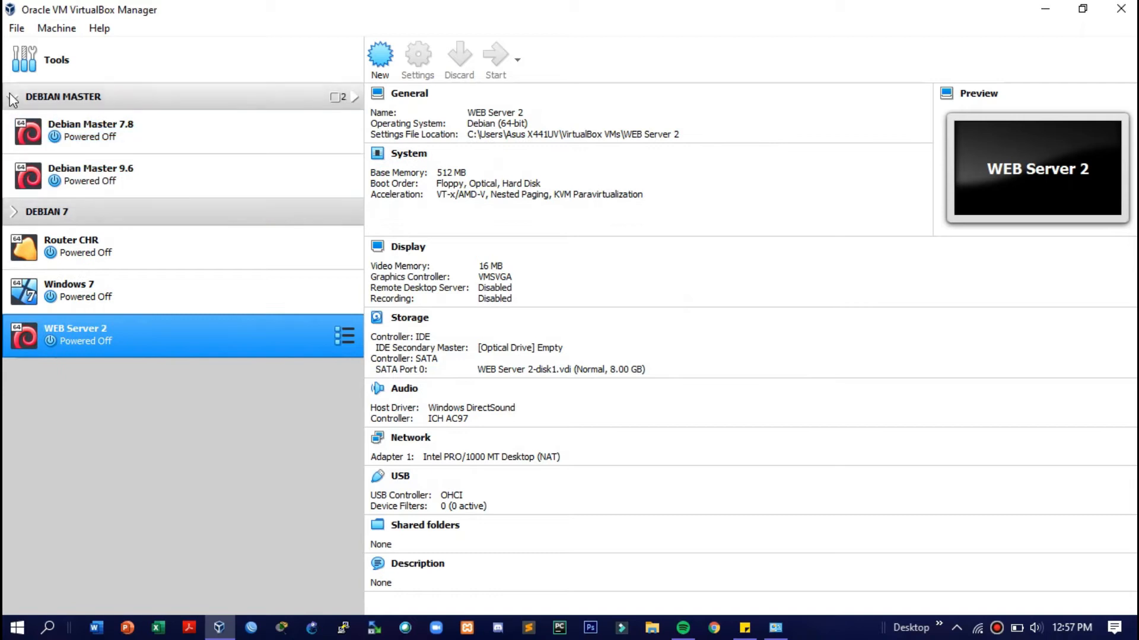
- Collapse the DEBIAN MASTER group, and close and reopen Oracle VM VirtualBox Manager
{"action": "left_click", "coordinate": [13, 97]}
{"action": "left_click", "coordinate": [179, 206]}
{"action": "left_click", "coordinate": [172, 244]}
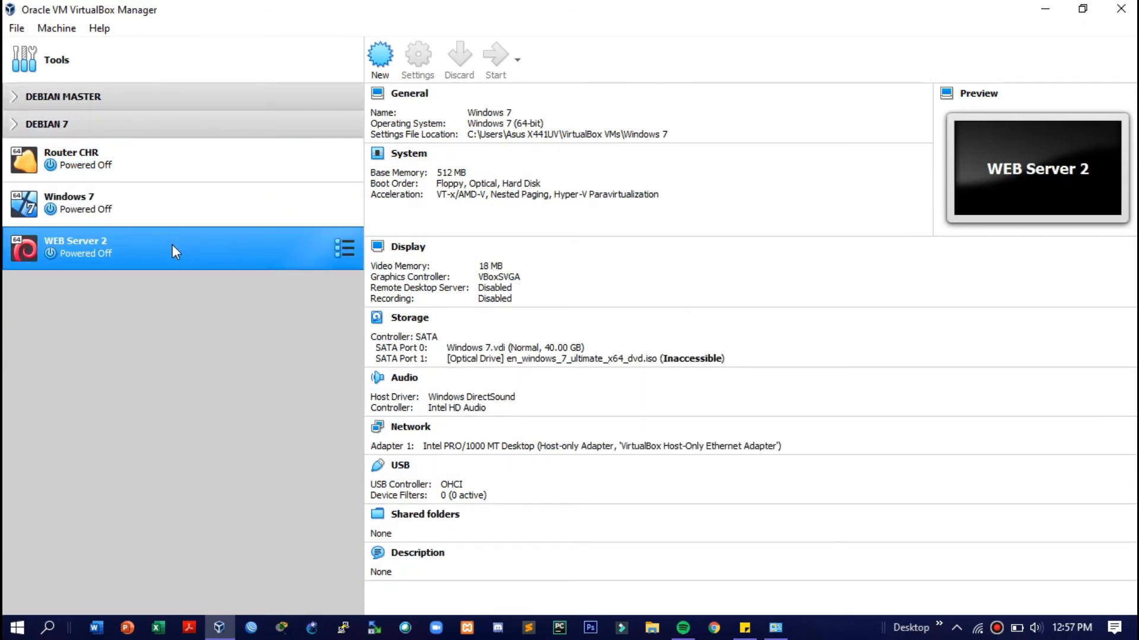
{"action": "left_click", "coordinate": [1121, 9]}
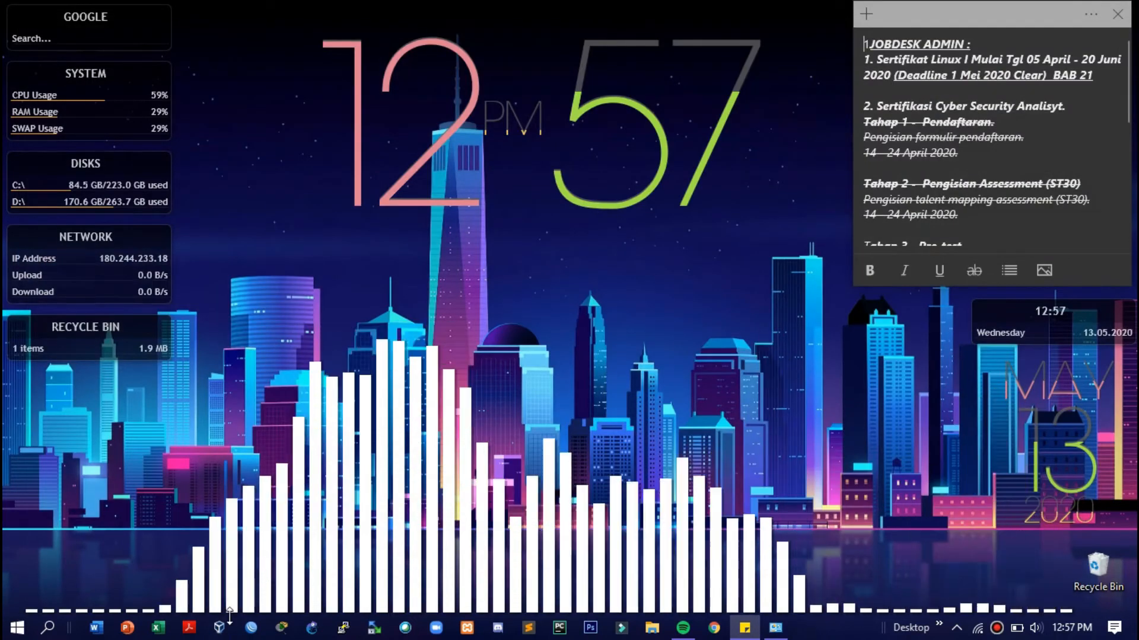
{"action": "left_click", "coordinate": [255, 466]}
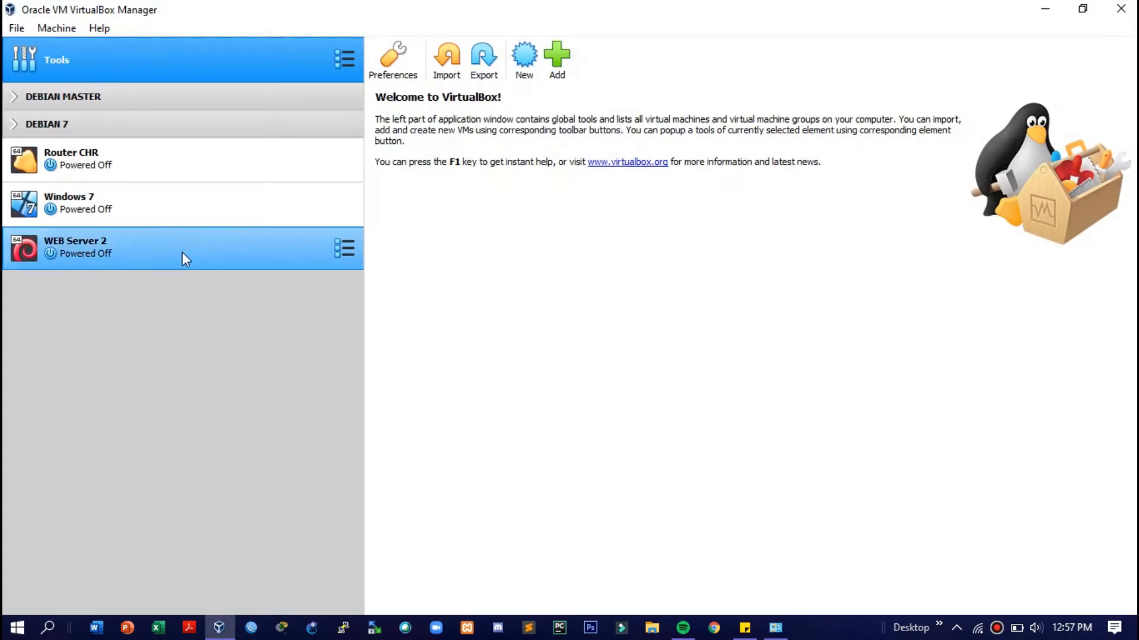
- Attach network Adapter 1 of the WEB Server 2 machine to Host-only Adapter, using VirtualBox Host-Only Ethernet Adapter #2
{"action": "left_click", "coordinate": [183, 251]}
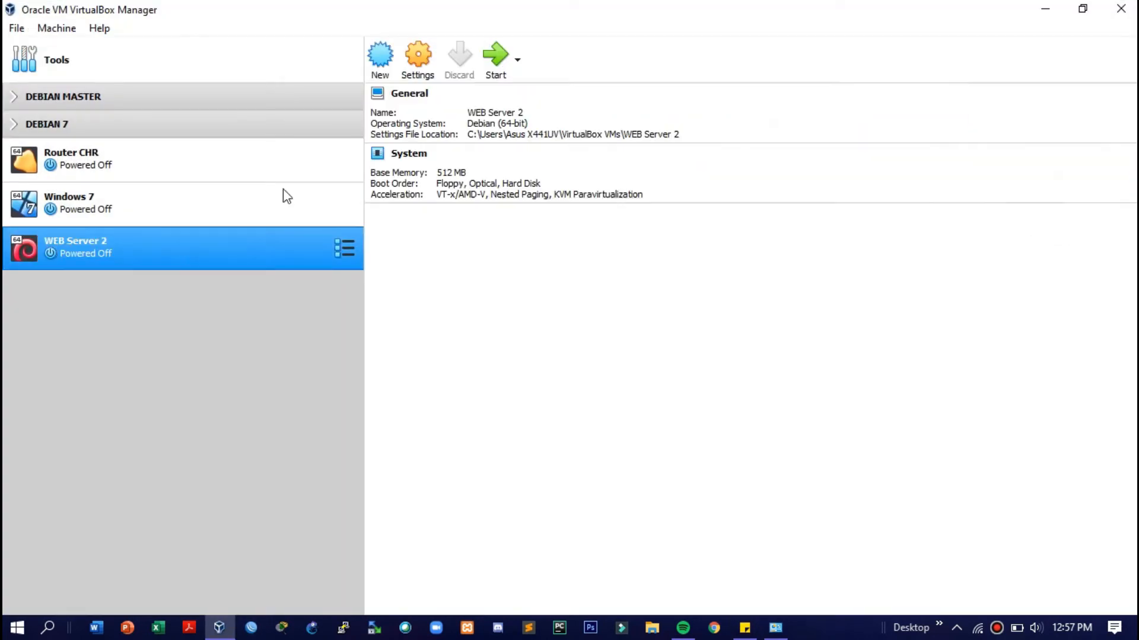
{"action": "left_click", "coordinate": [420, 57]}
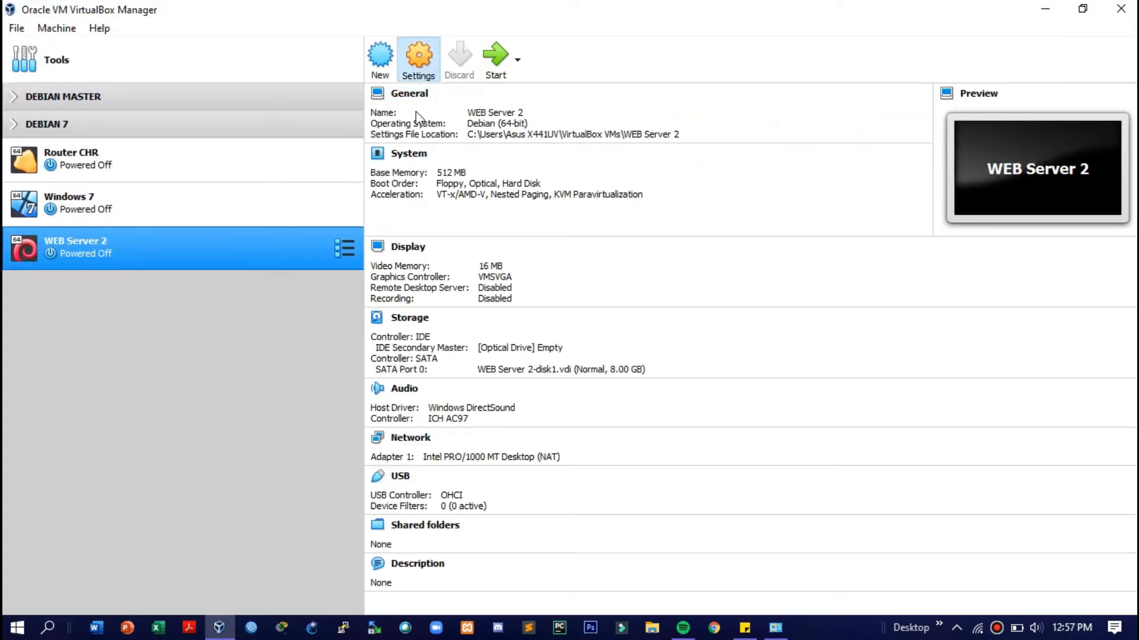
{"action": "left_click", "coordinate": [367, 290]}
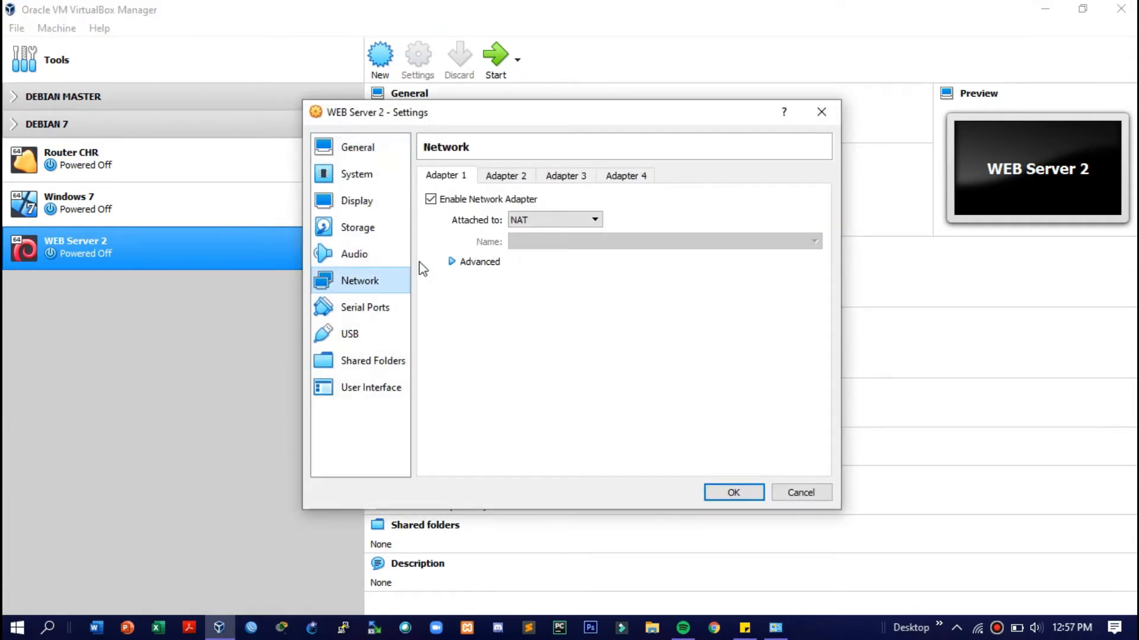
{"action": "left_click", "coordinate": [554, 219]}
{"action": "left_click", "coordinate": [546, 286]}
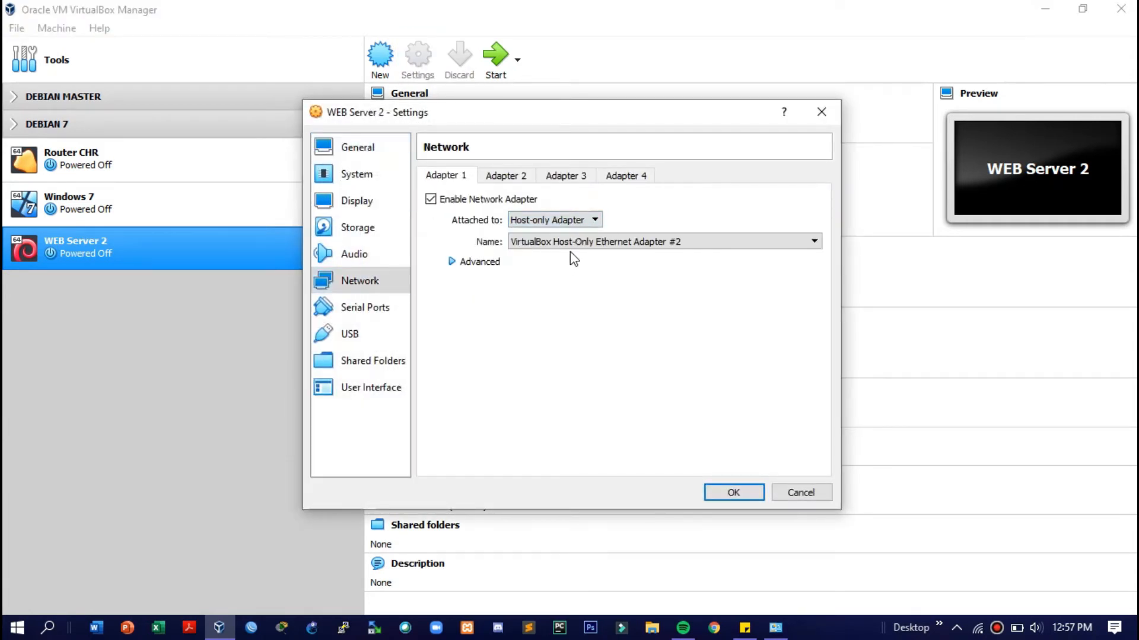
{"action": "left_click", "coordinate": [731, 498]}
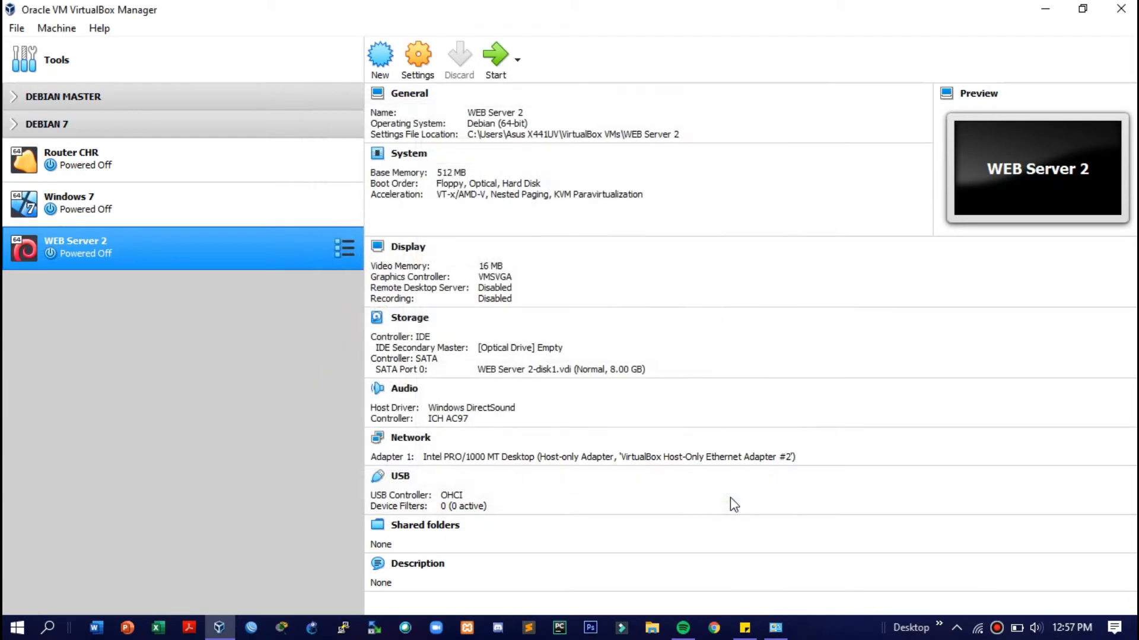
- Start the WEB Server 2 virtual machine and dismiss the keyboard capture and mouse integration notices
{"action": "left_click", "coordinate": [510, 67]}
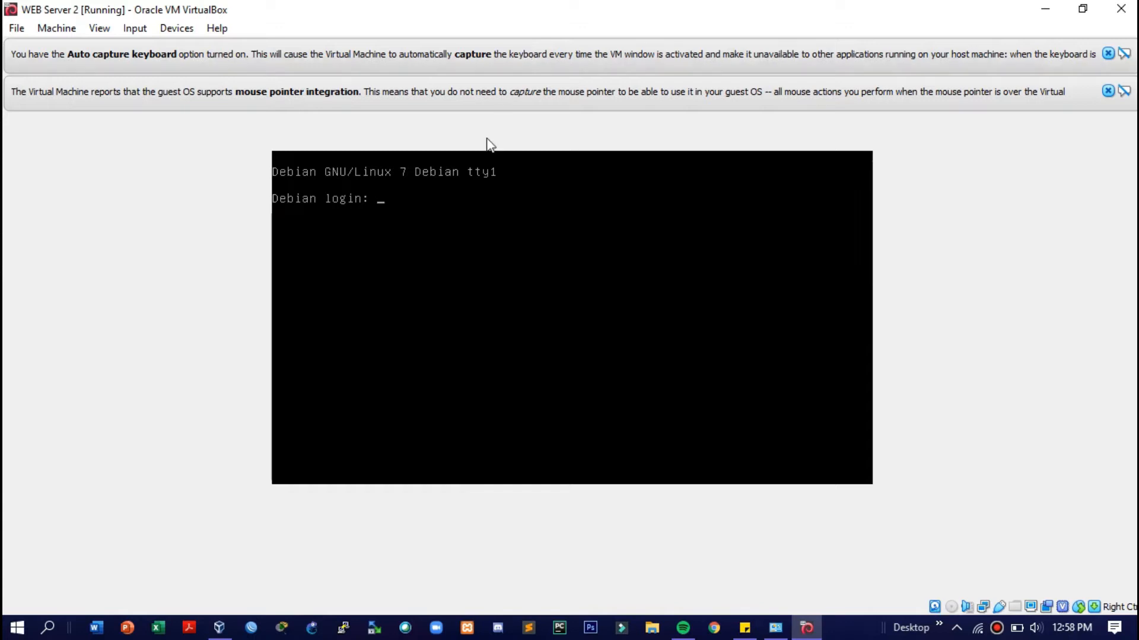
{"action": "left_click", "coordinate": [1108, 53]}
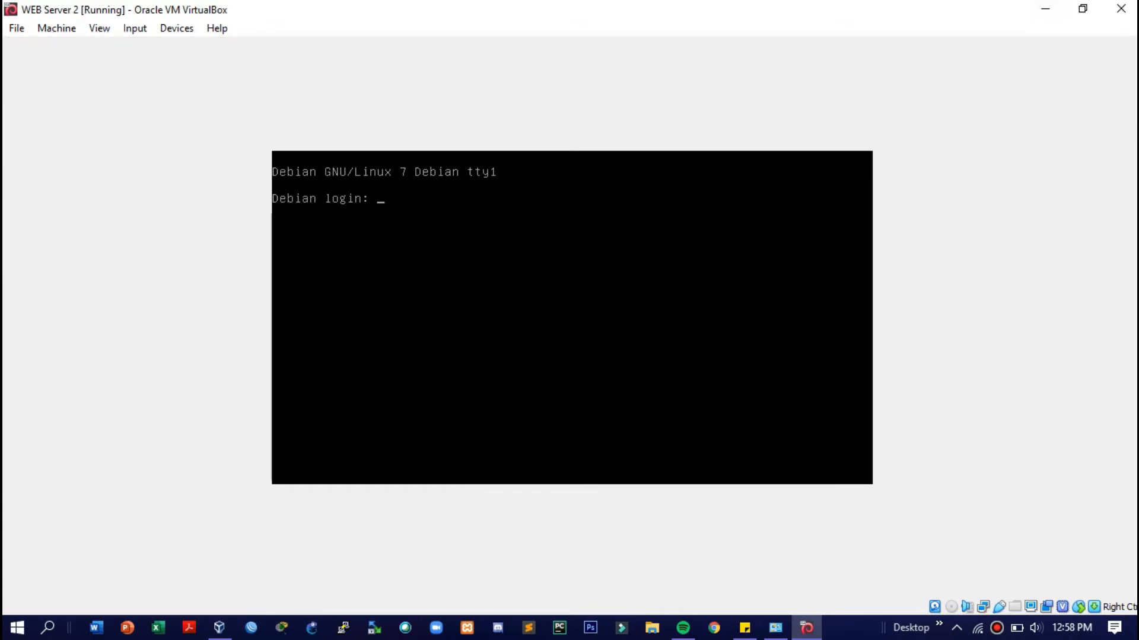
- Log in to Debian as master with the account password and switch to root using su and the root password
{"action": "type", "text": "master"}
{"action": "key", "text": "Return"}
{"action": "key", "text": "Return"}
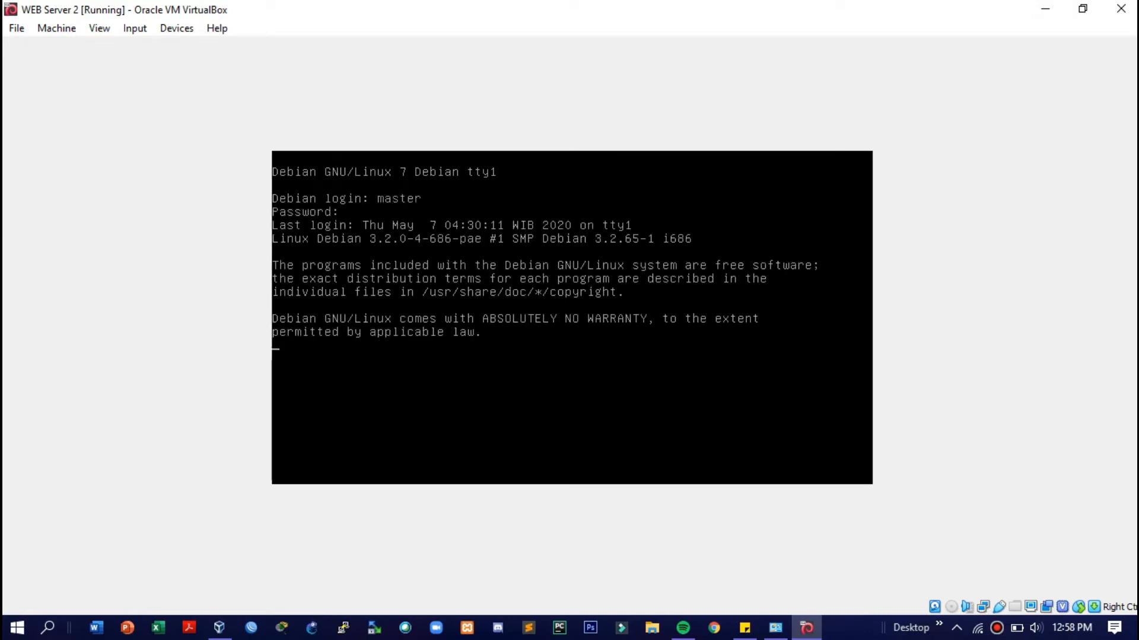
{"action": "type", "text": "su"}
{"action": "key", "text": "Return"}
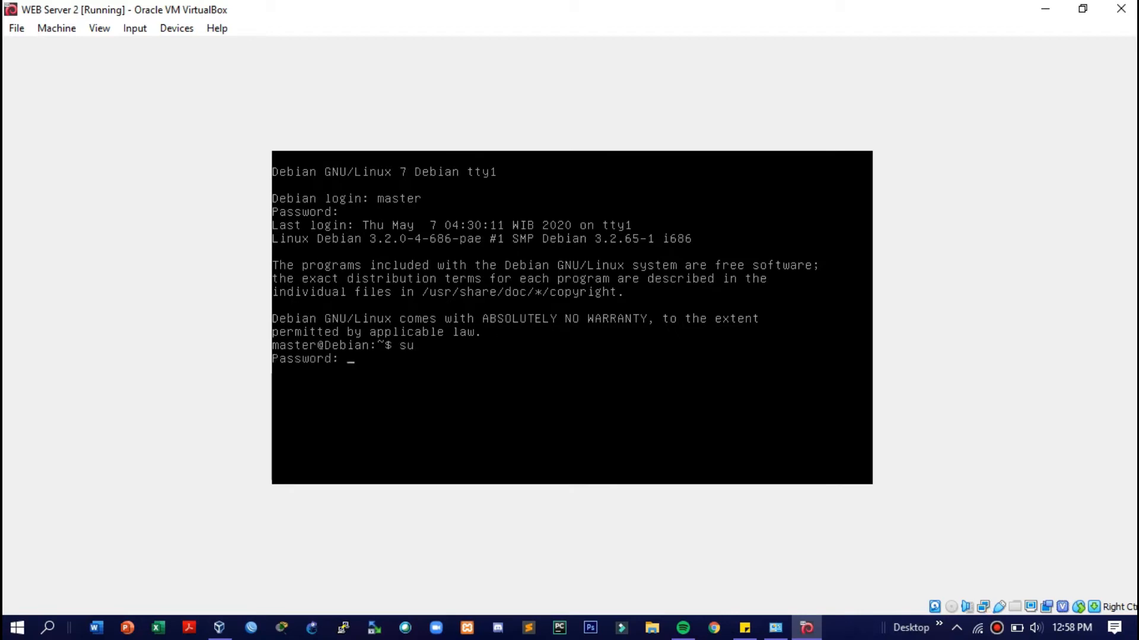
{"action": "key", "text": "Return"}
- Open the file /etc/network/interfaces in nano
{"action": "type", "text": "nano "}
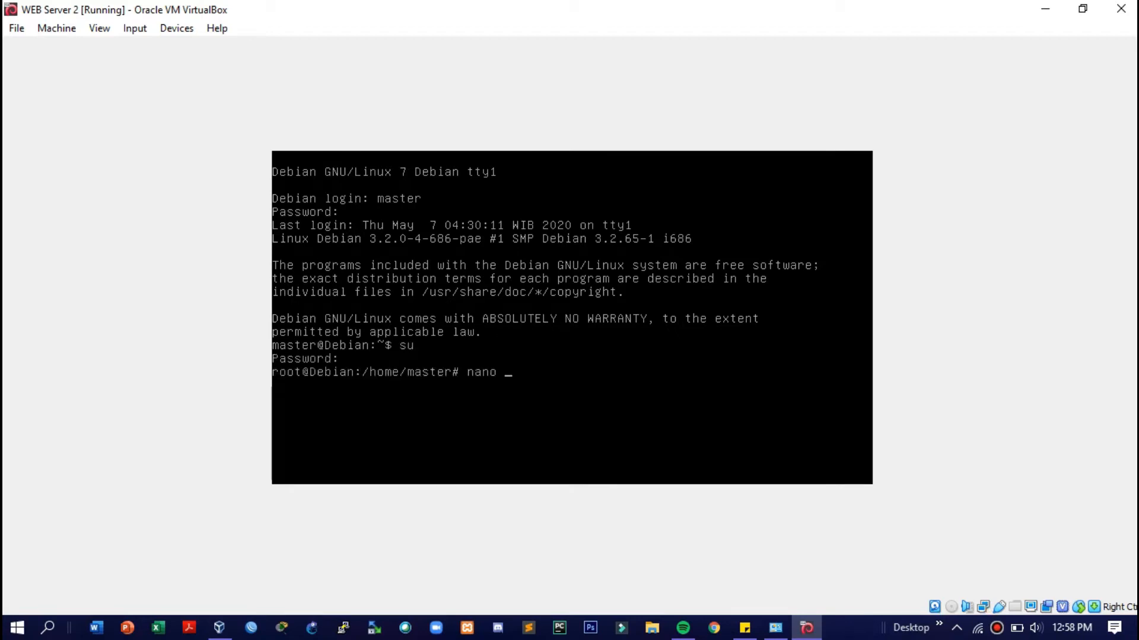
{"action": "type", "text": "/et"}
{"action": "type", "text": "c/nt"}
{"action": "type", "text": "etwork"}
{"action": "type", "text": "/inetrafces"}
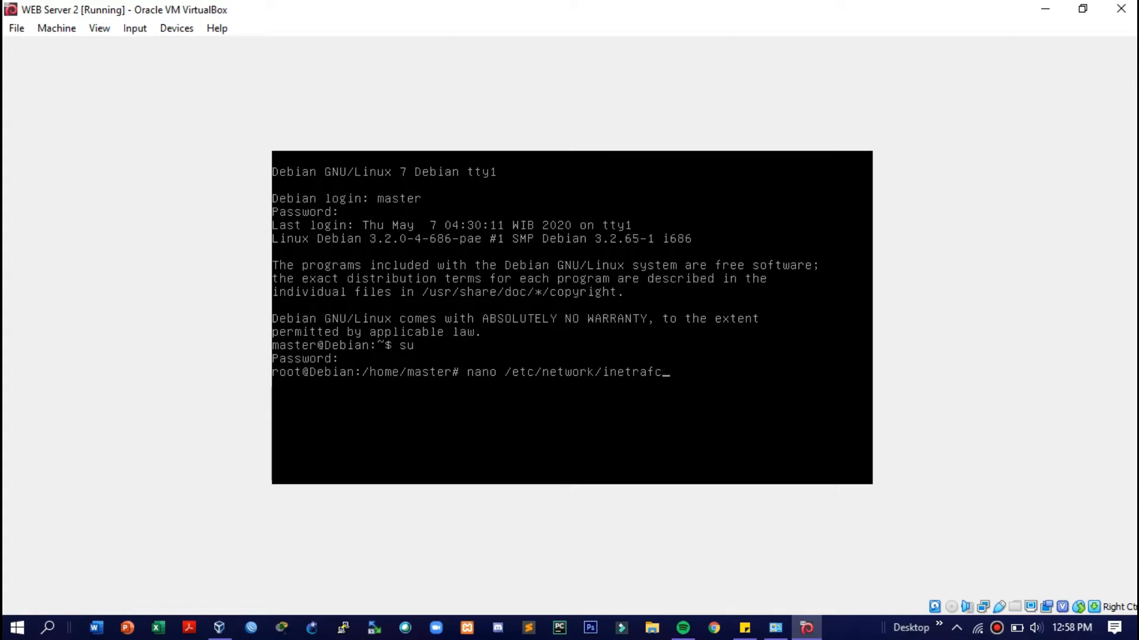
{"action": "key", "text": "BackSpace"}
{"action": "key", "text": "BackSpace"}
{"action": "key", "text": "BackSpace"}
{"action": "key", "text": "BackSpace"}
{"action": "key", "text": "BackSpace"}
{"action": "key", "text": "BackSpace"}
{"action": "key", "text": "BackSpace"}
{"action": "key", "text": "BackSpace"}
{"action": "type", "text": "terfaces"}
{"action": "key", "text": "Return"}
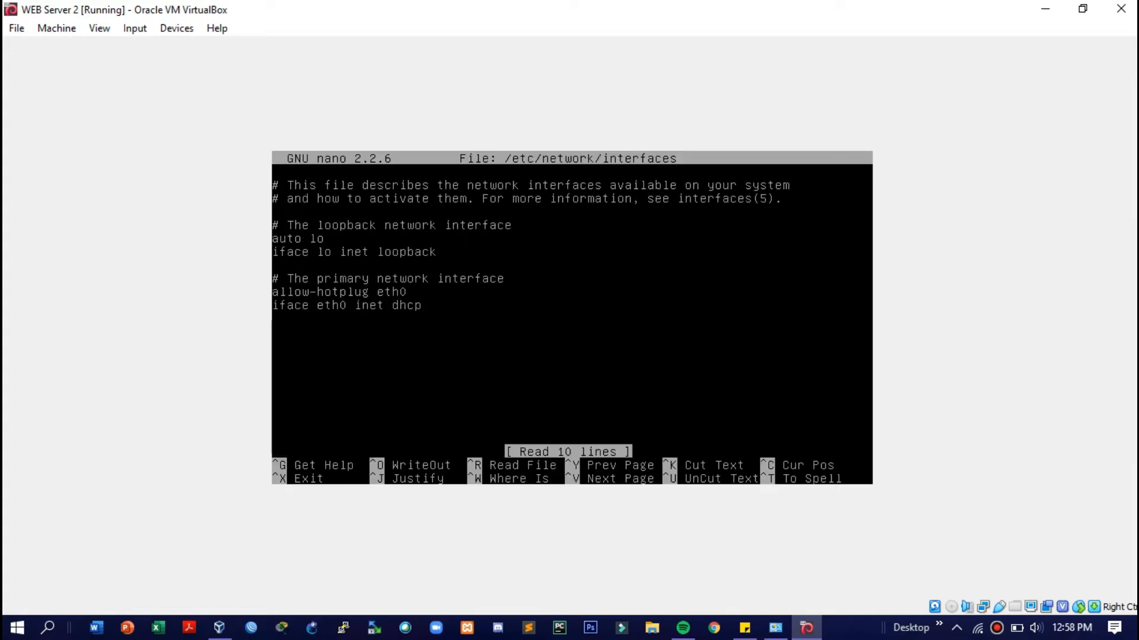
- Change the eth0 iface line's addressing method to static
{"action": "key", "text": "BackSpace"}
{"action": "key", "text": "BackSpace"}
{"action": "key", "text": "BackSpace"}
{"action": "key", "text": "BackSpace"}
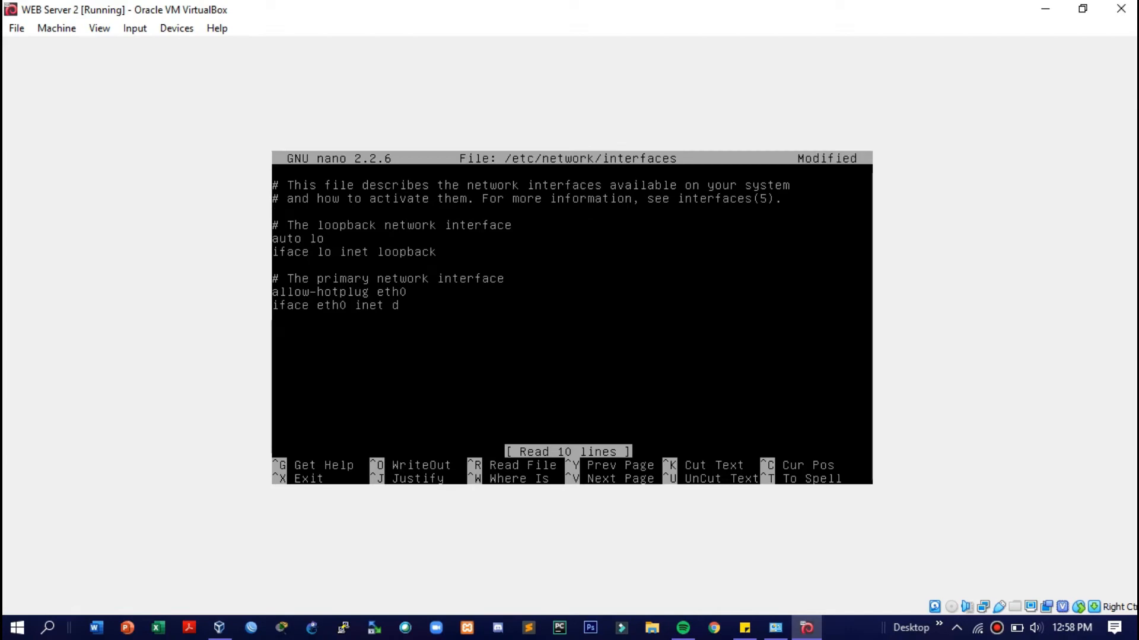
{"action": "type", "text": "static"}
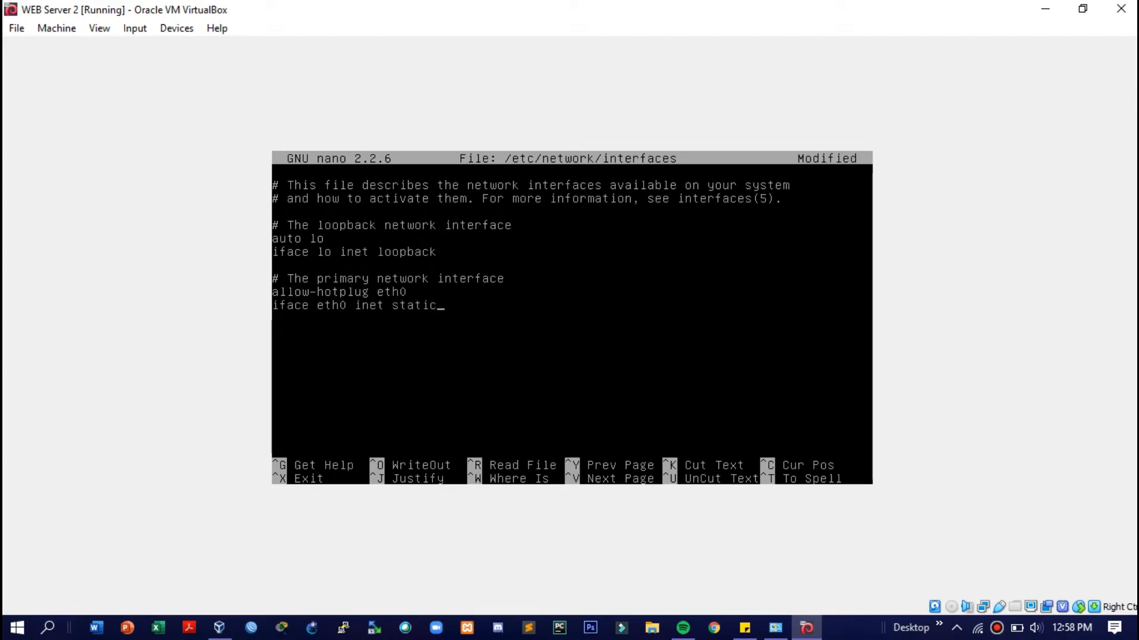
- Replace the allow-hotplug line of the primary network interface with "auto eth0"
{"action": "key", "text": "Up"}
{"action": "key", "text": "BackSpace"}
{"action": "key", "text": "BackSpace"}
{"action": "key", "text": "BackSpace"}
{"action": "key", "text": "BackSpace"}
{"action": "key", "text": "BackSpace"}
{"action": "key", "text": "BackSpace"}
{"action": "key", "text": "BackSpace"}
{"action": "key", "text": "BackSpace"}
{"action": "key", "text": "BackSpace"}
{"action": "key", "text": "BackSpace"}
{"action": "key", "text": "BackSpace"}
{"action": "key", "text": "BackSpace"}
{"action": "key", "text": "BackSpace"}
{"action": "key", "text": "BackSpace"}
{"action": "key", "text": "BackSpace"}
{"action": "key", "text": "BackSpace"}
{"action": "type", "text": "uto"}
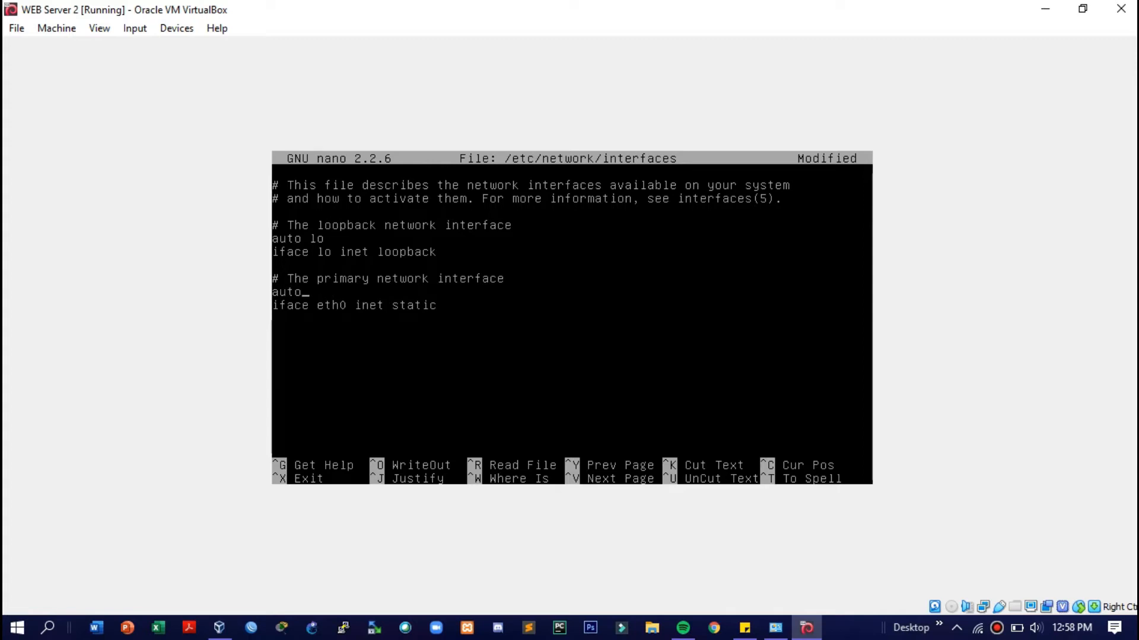
{"action": "type", "text": " eth0"}
- Add address 192.168.4.1 and netmask 255.255.255.0 under the eth0 iface line, and save the file and exit nano
{"action": "key", "text": "Tab"}
{"action": "type", "text": "address 192.168"}
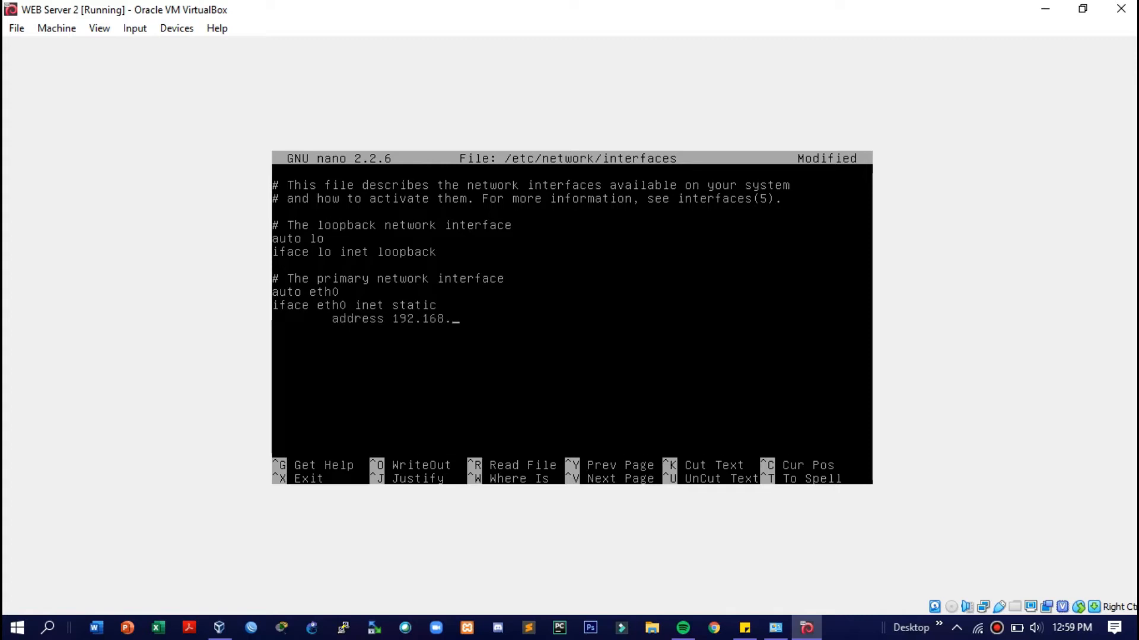
{"action": "type", "text": ".4.1"}
{"action": "key", "text": "Return"}
{"action": "key", "text": "Tab"}
{"action": "type", "text": "netmask 255.255.255"}
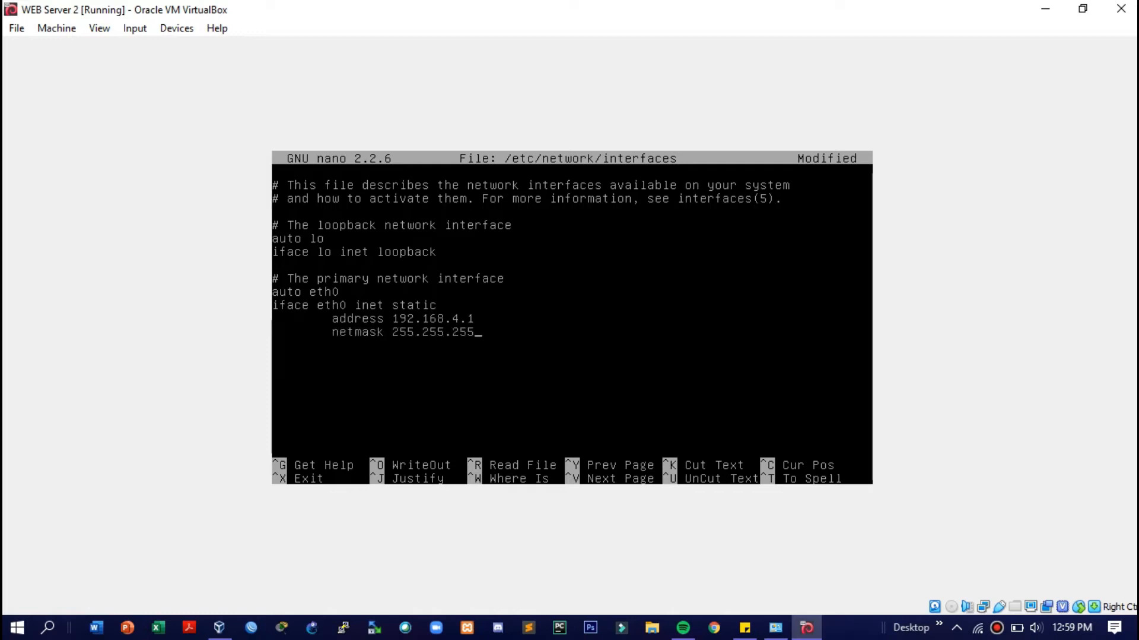
{"action": "type", "text": ".0"}
{"action": "key", "text": "ctrl+x"}
{"action": "key", "text": "y"}
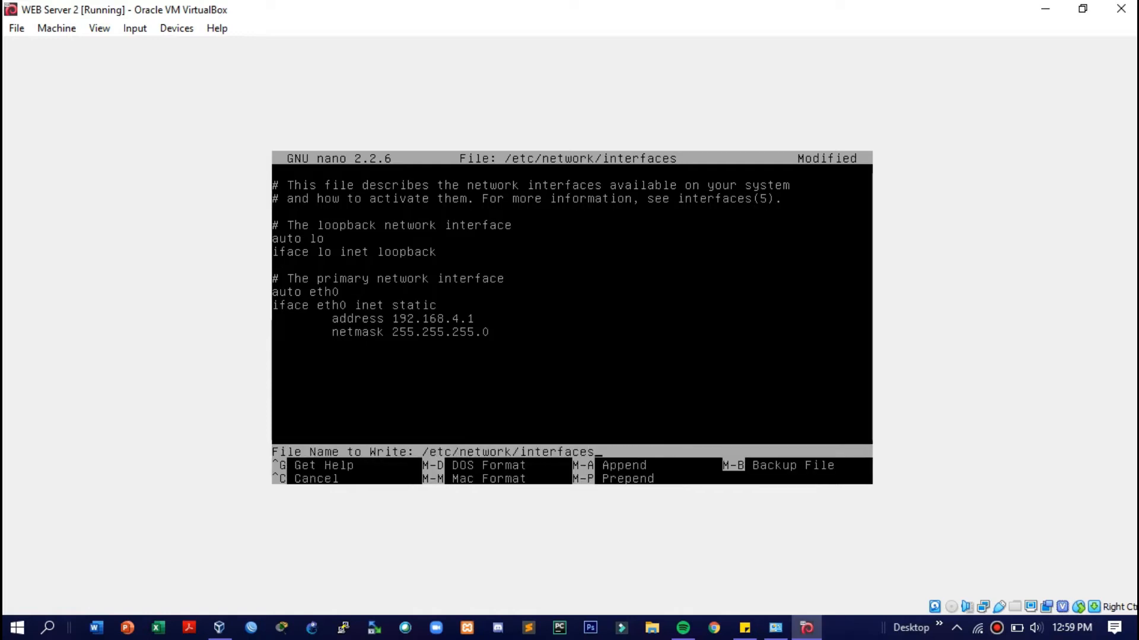
{"action": "key", "text": "Return"}
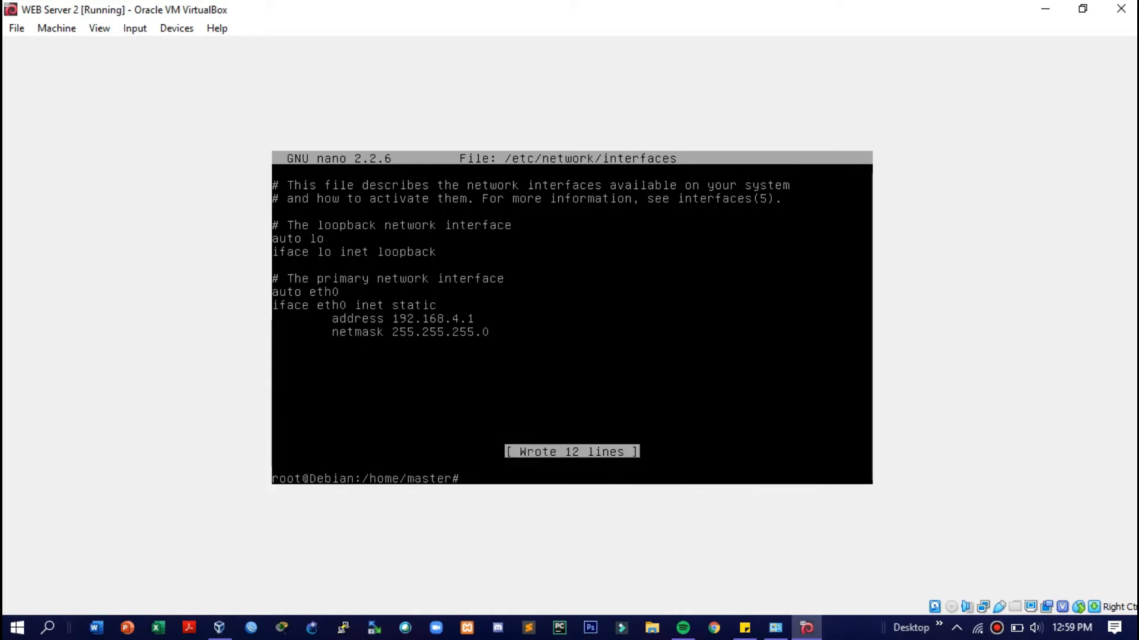
- Restart the networking service with "service networking restart"
{"action": "type", "text": "serice"}
{"action": "key", "text": "BackSpace"}
{"action": "key", "text": "BackSpace"}
{"action": "type", "text": "vice networking restart"}
{"action": "key", "text": "Return"}
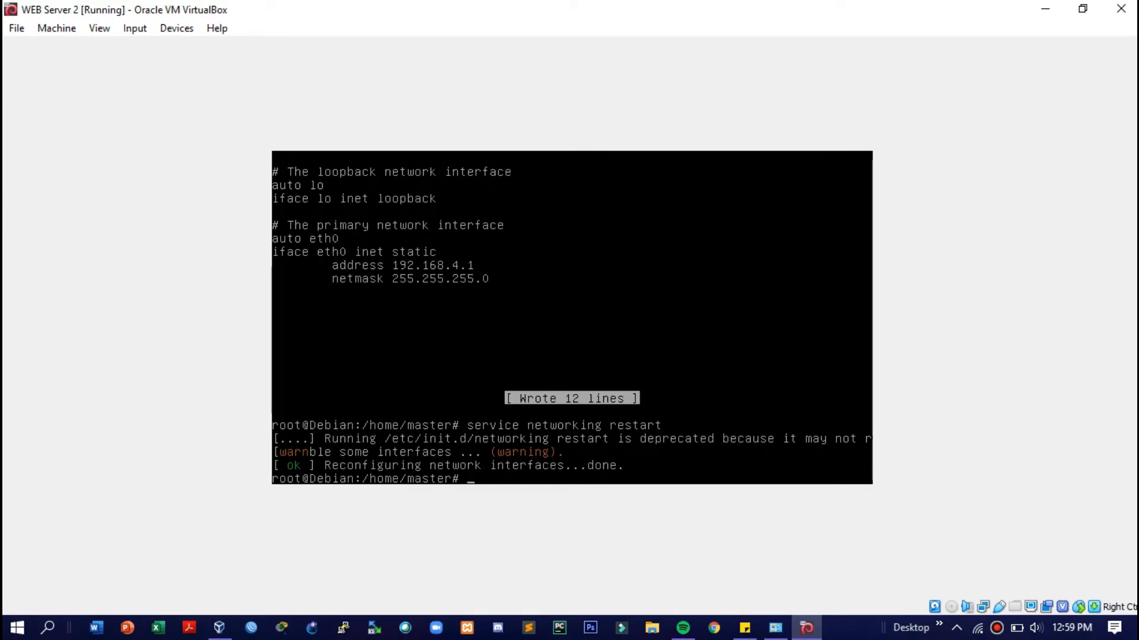
- Check the interface configuration with ifconfig and dismiss the Virus & threat protection notification
{"action": "type", "text": "ifconfig"}
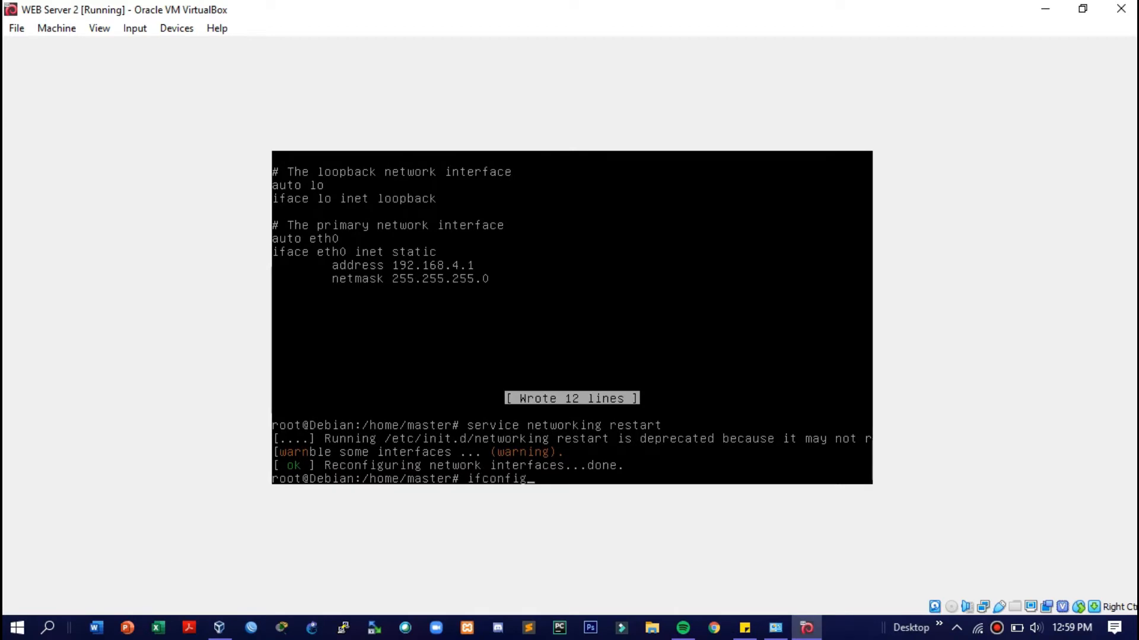
{"action": "key", "text": "Return"}
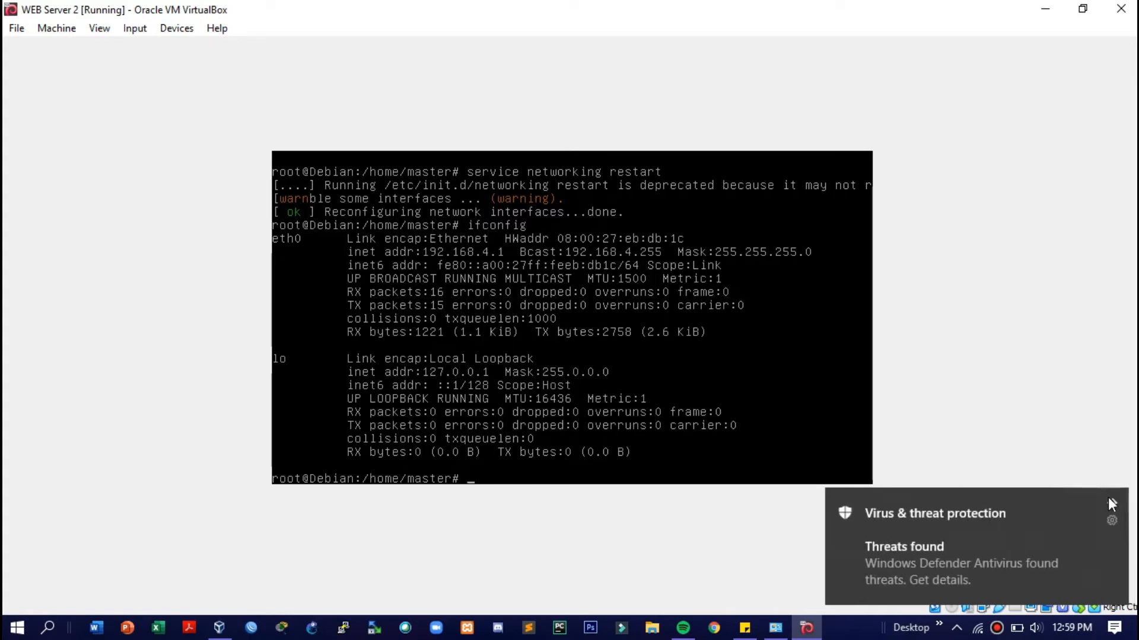
{"action": "left_click", "coordinate": [1112, 504]}
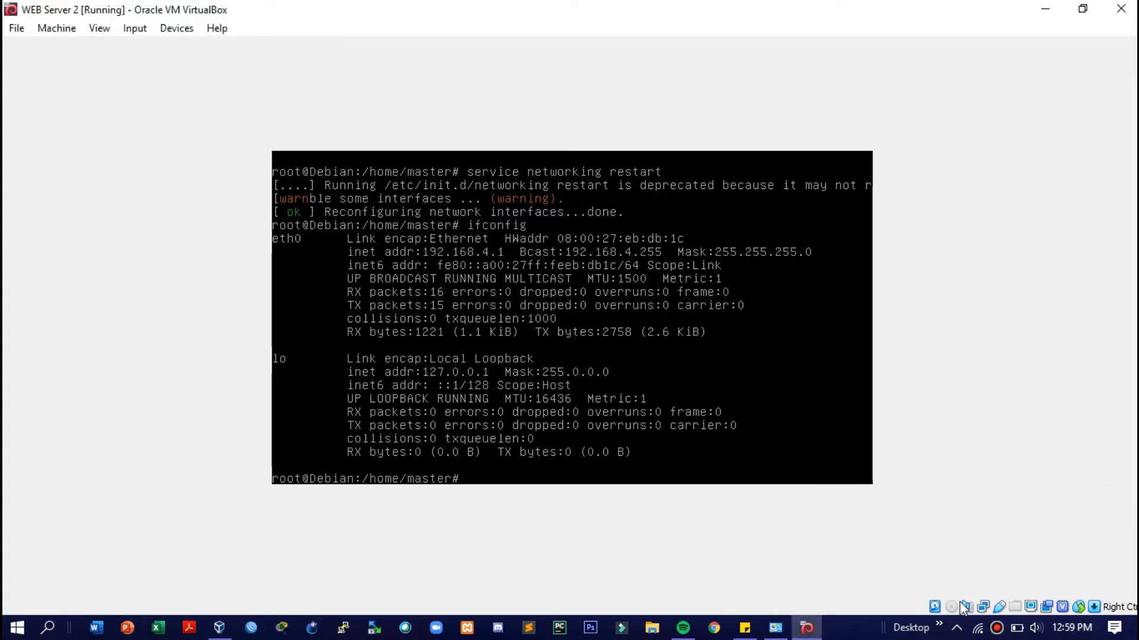
- Switch to the Network Connections window and open the IPv4 properties of VirtualBox Host-Only Network #2
{"action": "right_click", "coordinate": [775, 631]}
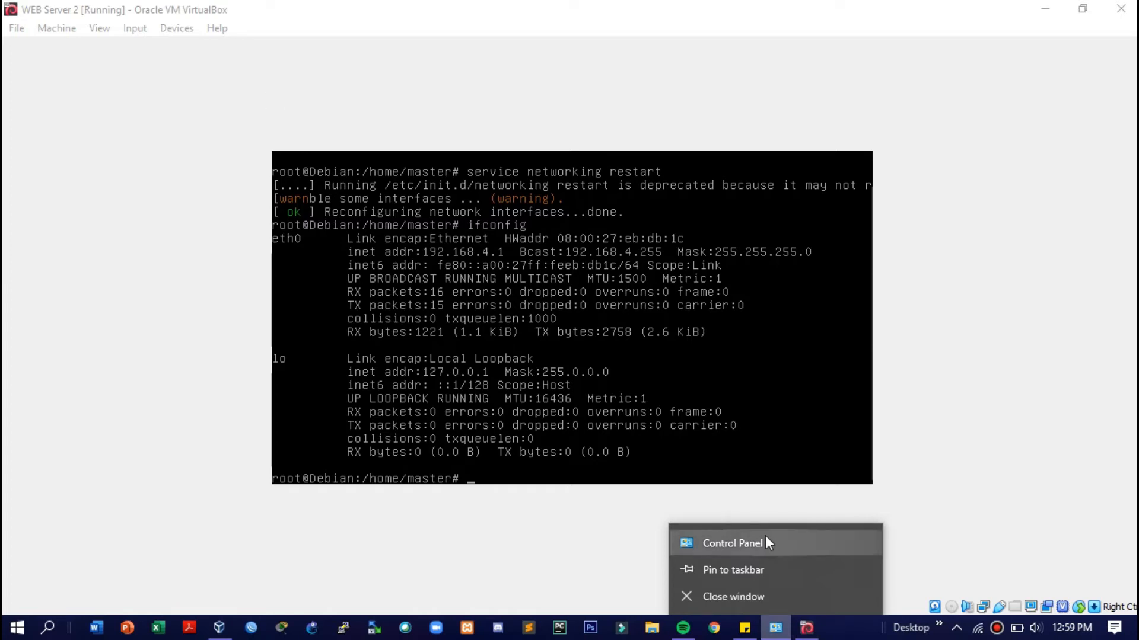
{"action": "left_click", "coordinate": [971, 478]}
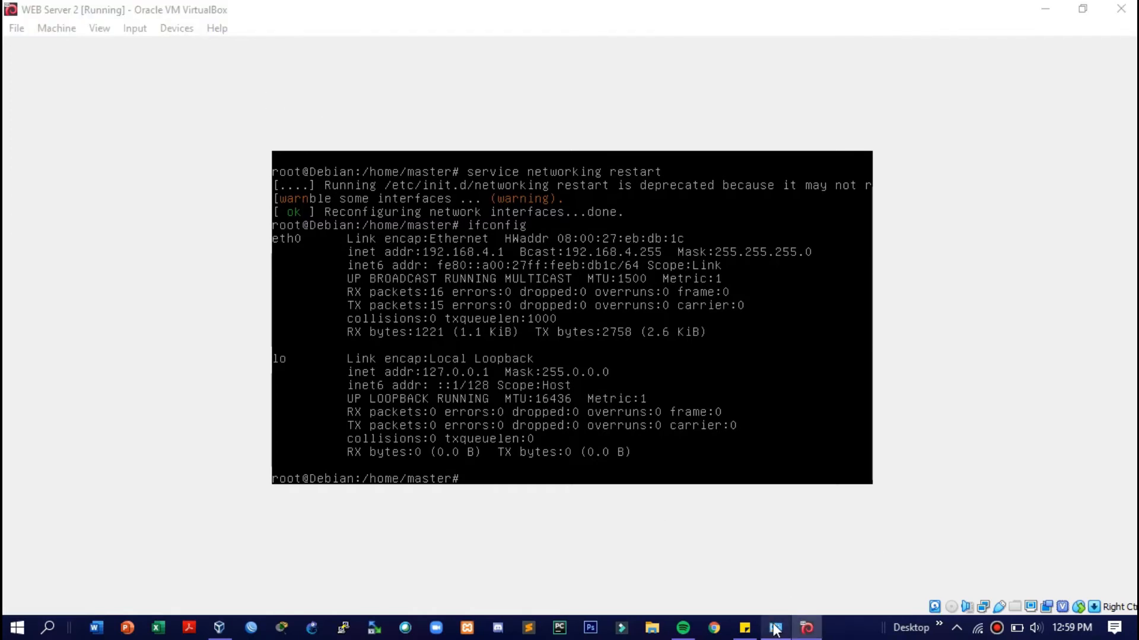
{"action": "left_click", "coordinate": [775, 632]}
{"action": "double_click", "coordinate": [864, 281]}
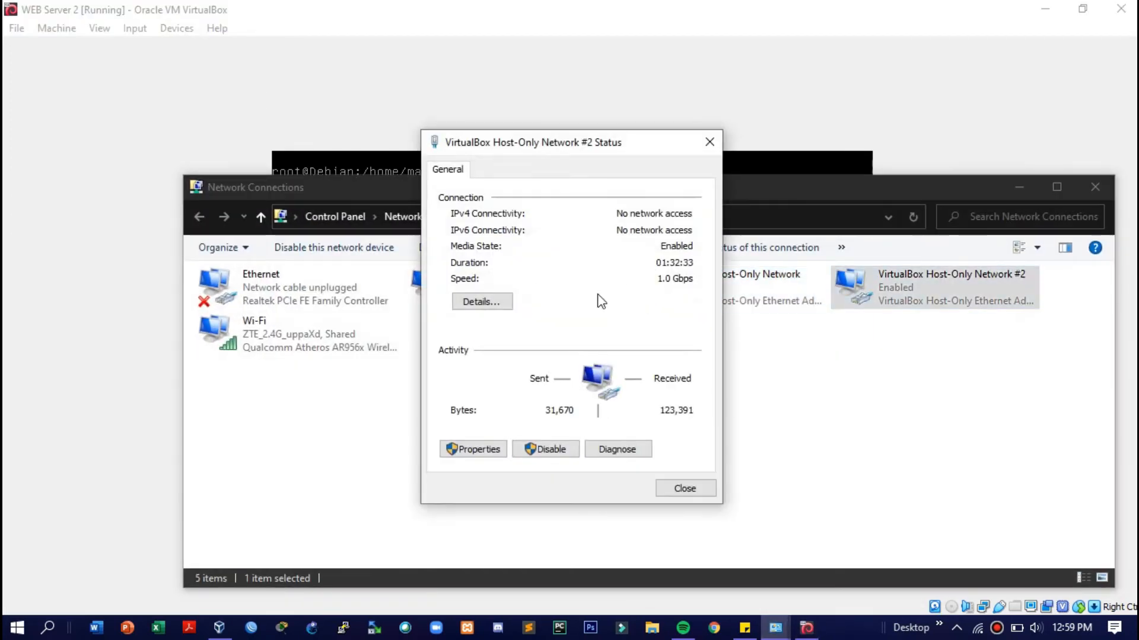
{"action": "left_click", "coordinate": [473, 449]}
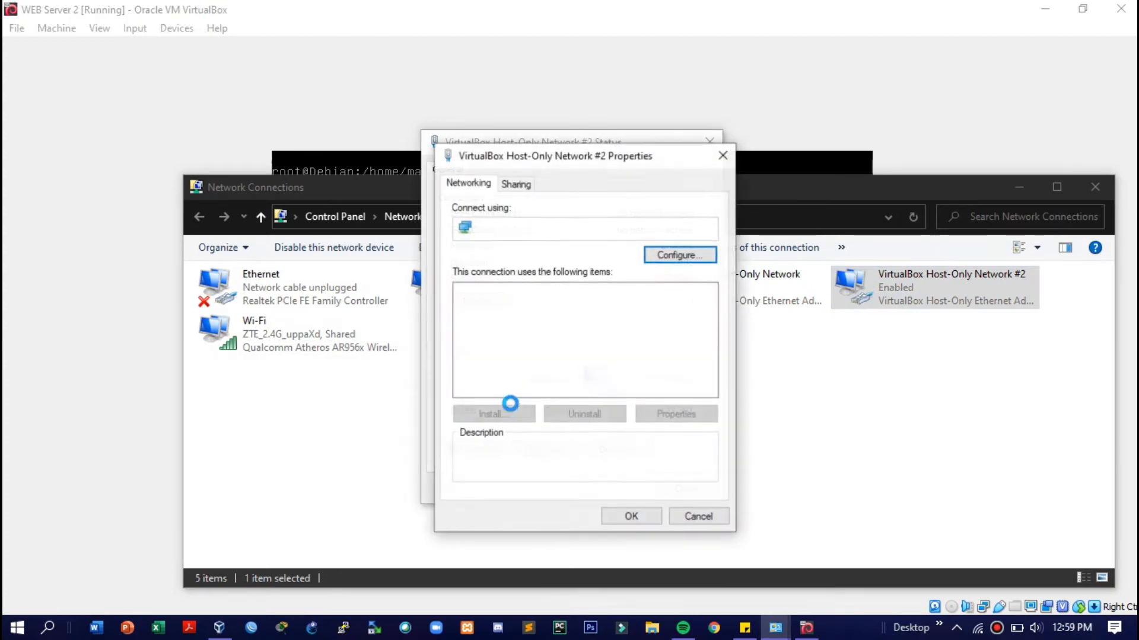
{"action": "double_click", "coordinate": [522, 374]}
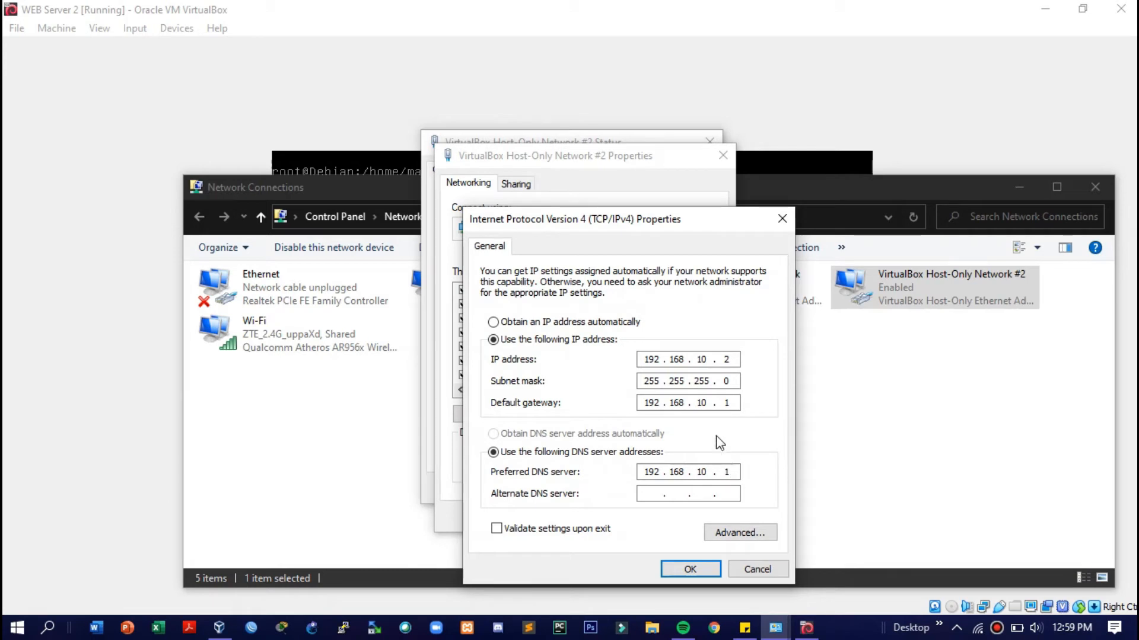
- Set the host-only adapter's IP address to 192.168.4.1
{"action": "double_click", "coordinate": [708, 361]}
{"action": "type", "text": "4"}
{"action": "key", "text": "Right"}
{"action": "key", "text": "Right"}
{"action": "type", "text": "1"}
{"action": "key", "text": "BackSpace"}
{"action": "key", "text": "BackSpace"}
{"action": "type", "text": "1"}
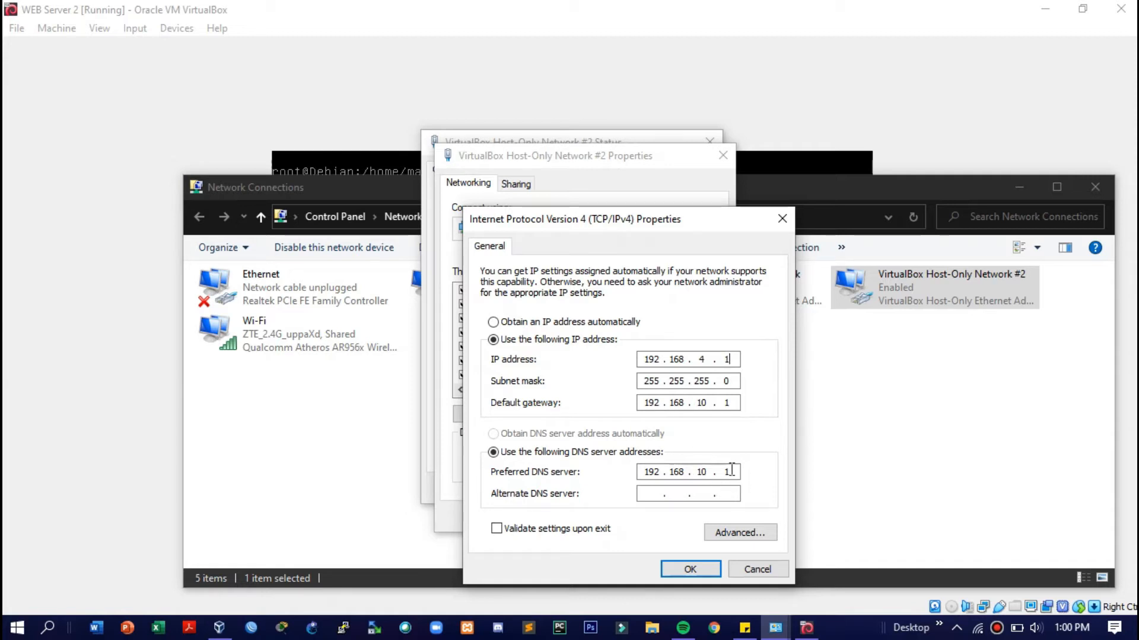
- Clear the default gateway and preferred DNS server addresses of the host-only adapter
{"action": "double_click", "coordinate": [728, 403]}
{"action": "key", "text": "BackSpace"}
{"action": "key", "text": "BackSpace"}
{"action": "key", "text": "BackSpace"}
{"action": "key", "text": "BackSpace"}
{"action": "key", "text": "BackSpace"}
{"action": "key", "text": "BackSpace"}
{"action": "key", "text": "BackSpace"}
{"action": "key", "text": "BackSpace"}
{"action": "double_click", "coordinate": [733, 472]}
{"action": "key", "text": "BackSpace"}
{"action": "key", "text": "BackSpace"}
{"action": "key", "text": "BackSpace"}
{"action": "key", "text": "BackSpace"}
{"action": "key", "text": "BackSpace"}
{"action": "key", "text": "BackSpace"}
{"action": "key", "text": "BackSpace"}
{"action": "key", "text": "BackSpace"}
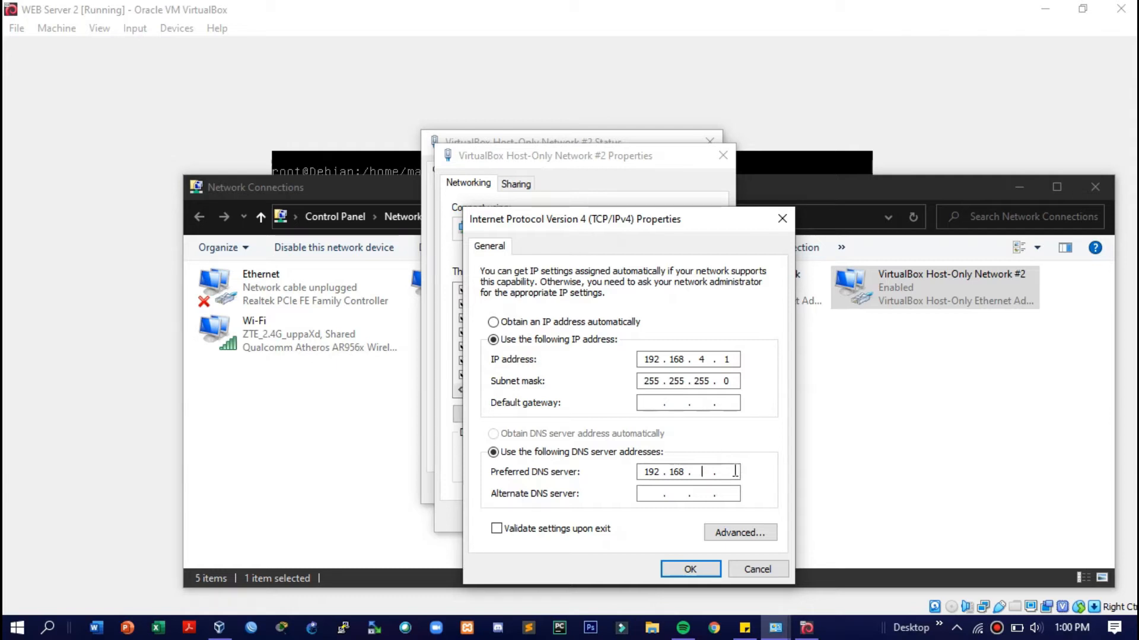
{"action": "key", "text": "BackSpace"}
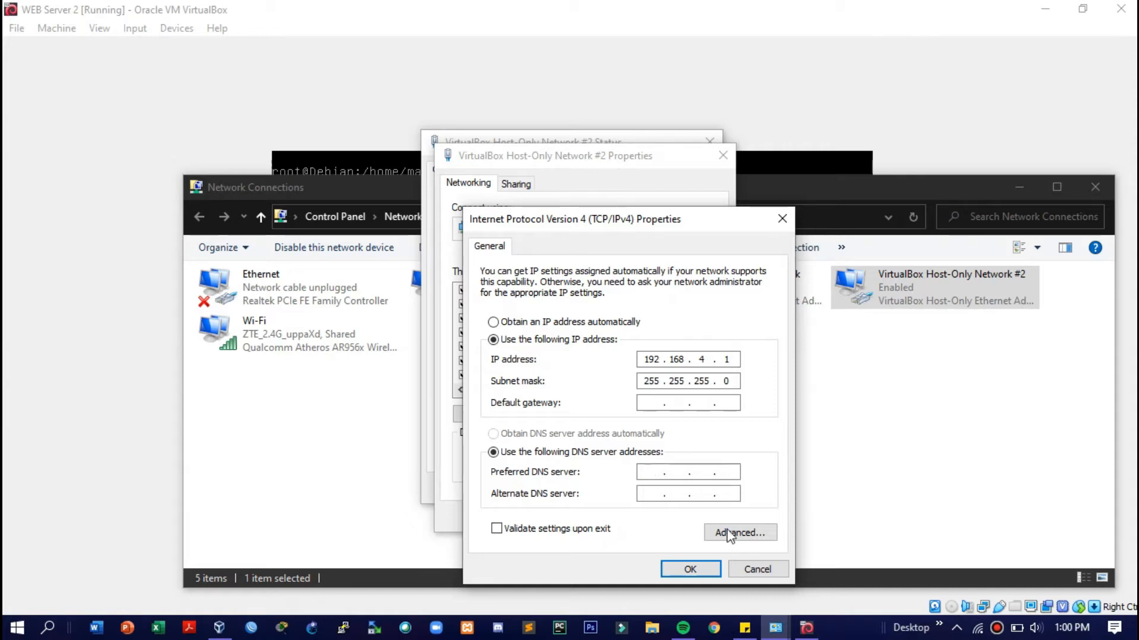
- Set the host-only adapter's IP address to 192.168.4.2 and its default gateway and preferred DNS server to 192.168.4.1, and save the configuration
{"action": "left_click", "coordinate": [730, 359]}
{"action": "key", "text": "BackSpace"}
{"action": "type", "text": "2"}
{"action": "type", "text": "192.168."}
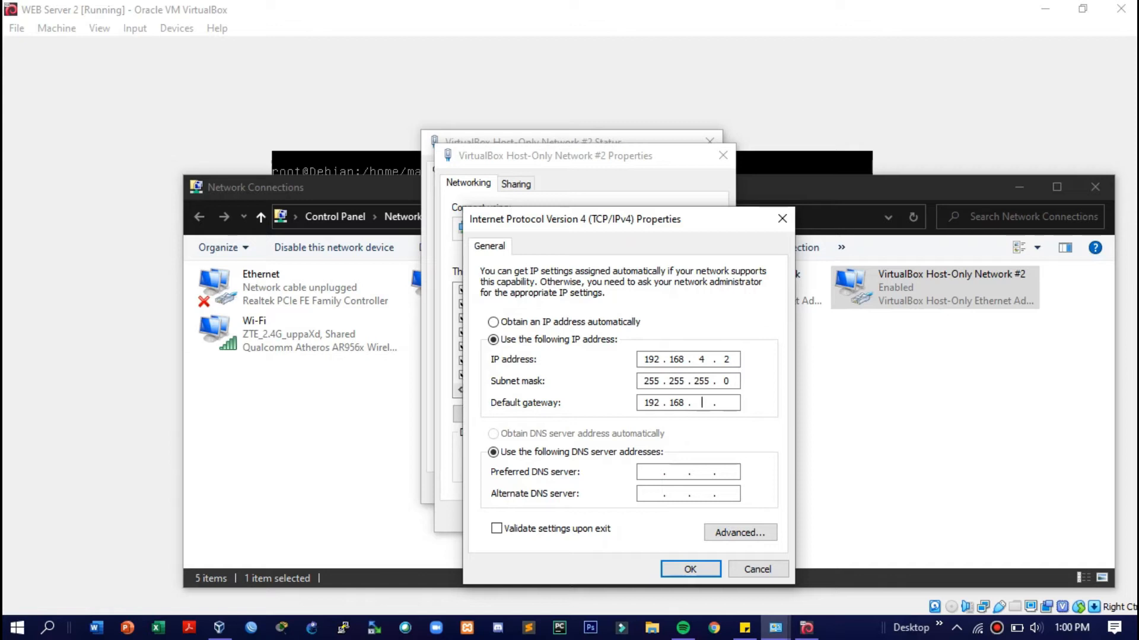
{"action": "type", "text": "4.1"}
{"action": "left_click", "coordinate": [653, 473]}
{"action": "type", "text": "192 . 168 . 4 . 1"}
{"action": "left_click", "coordinate": [689, 571]}
{"action": "left_click", "coordinate": [651, 394]}
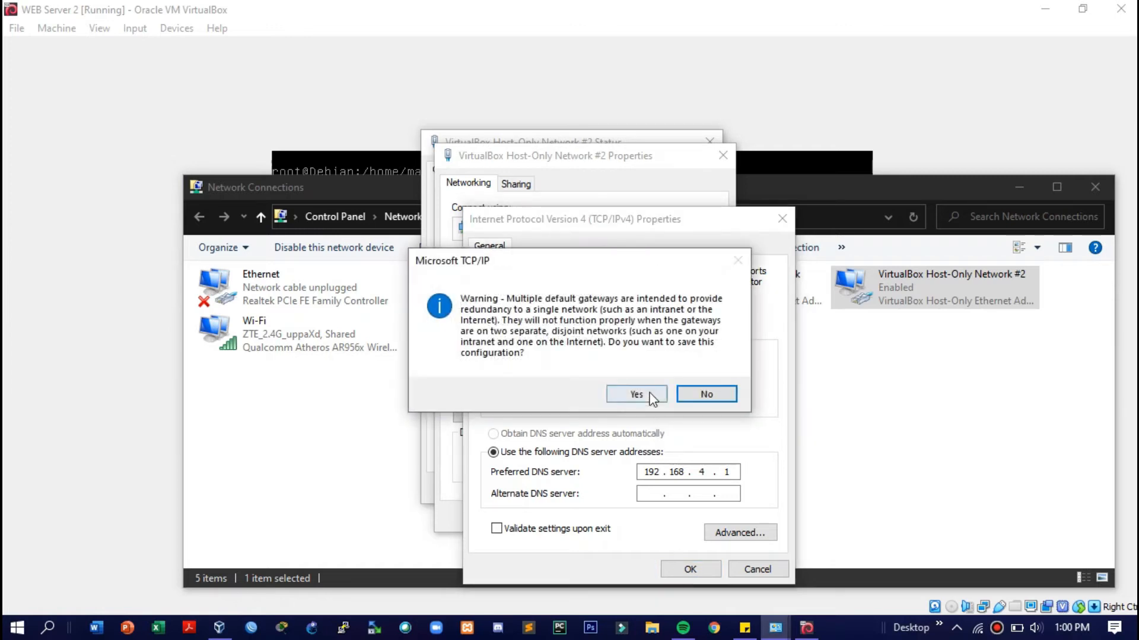
{"action": "left_click", "coordinate": [636, 521]}
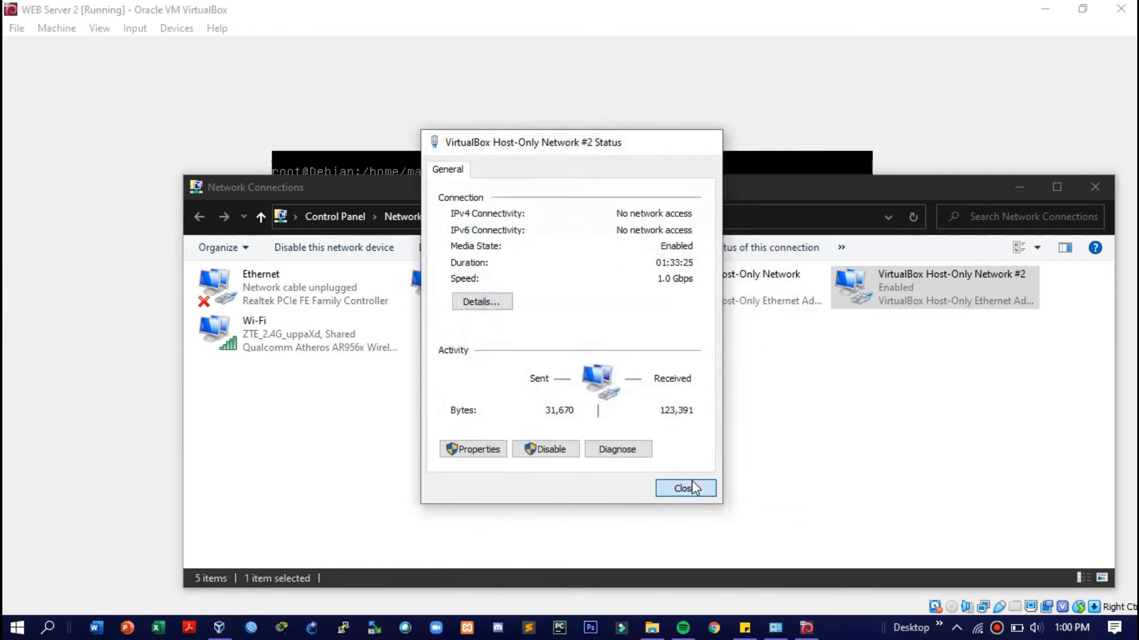
{"action": "left_click", "coordinate": [688, 487]}
- Check the connection details of VirtualBox Host-Only Network #2 and return to the virtual machine's console
{"action": "double_click", "coordinate": [925, 286]}
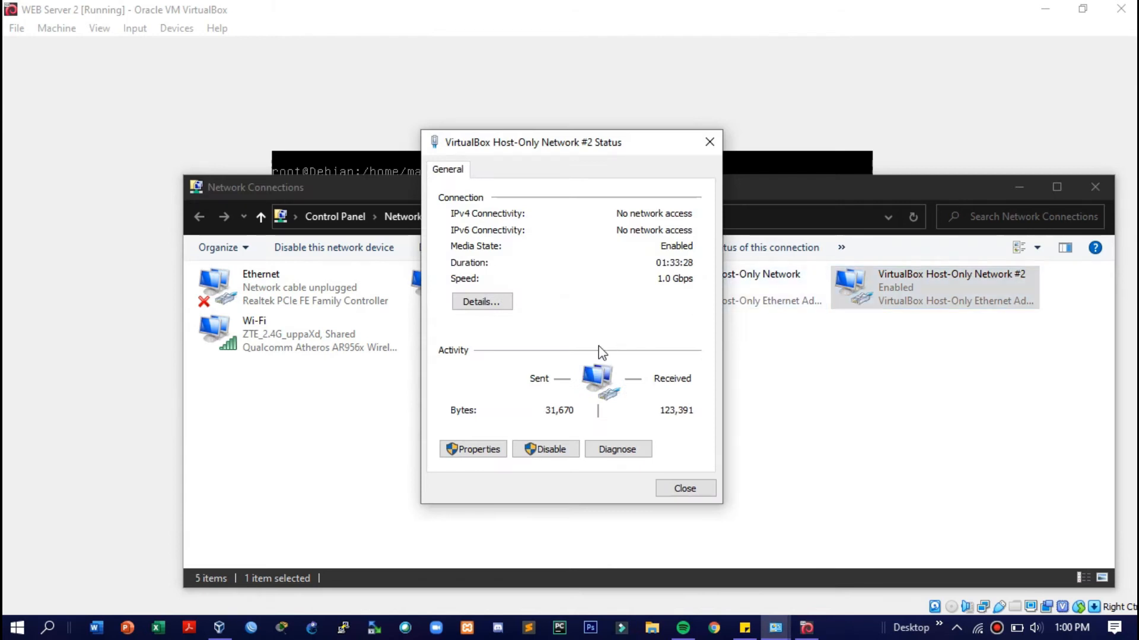
{"action": "left_click", "coordinate": [494, 301]}
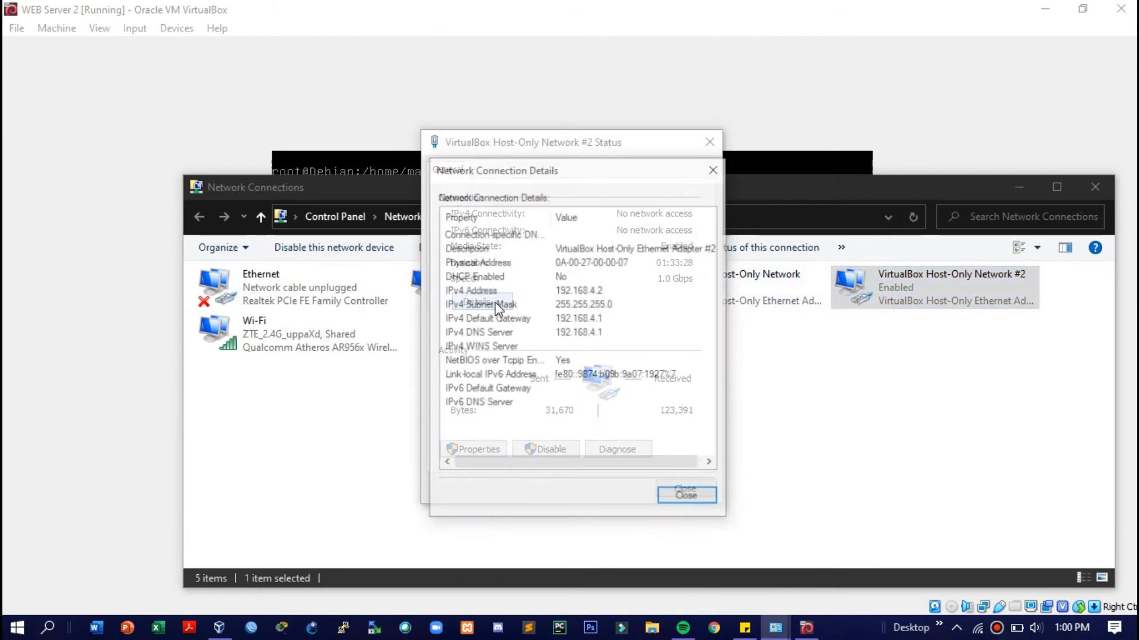
{"action": "left_click", "coordinate": [715, 168]}
{"action": "left_click", "coordinate": [709, 142]}
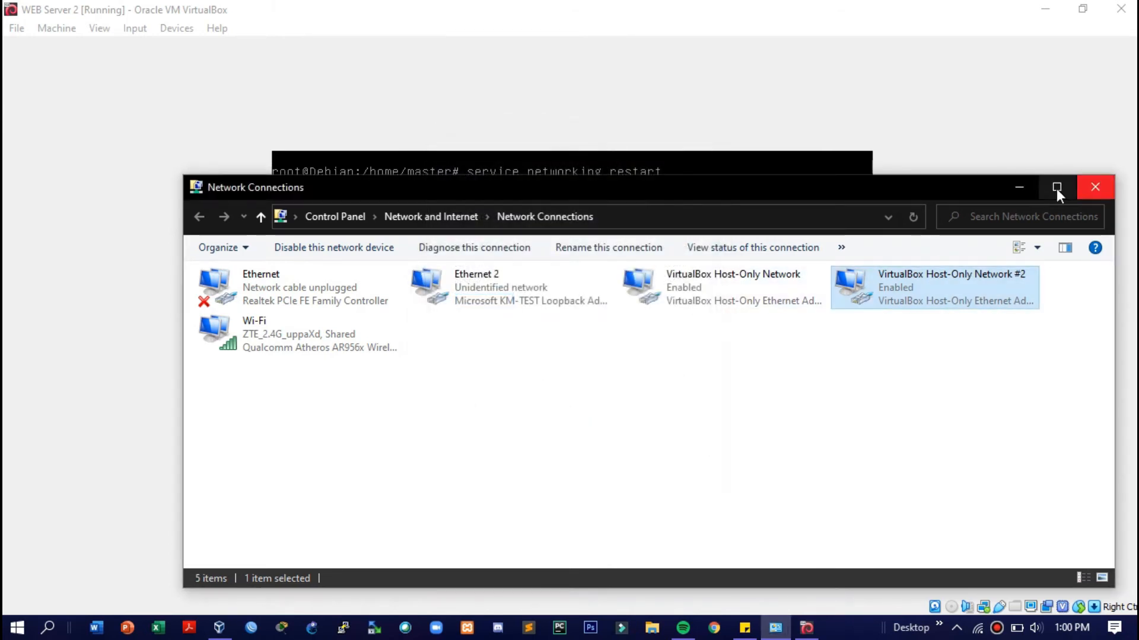
{"action": "left_click", "coordinate": [1019, 185]}
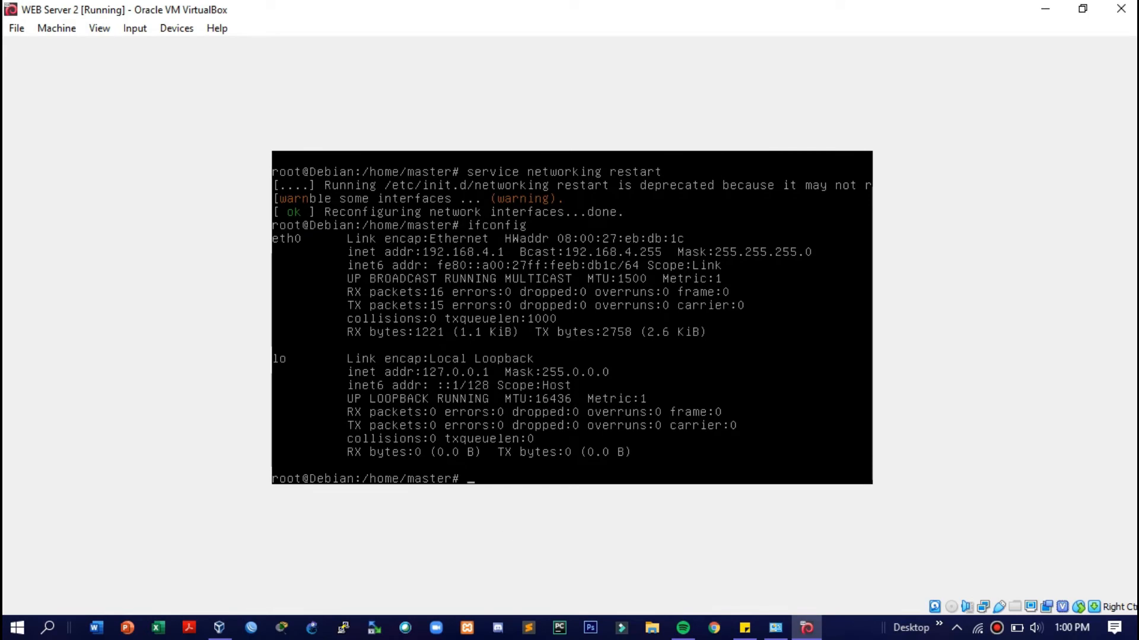
- Install apache2, php5, mysql-server and phpmyadmin with apt-get and agree to continue
{"action": "type", "text": "apt-get install apache2"}
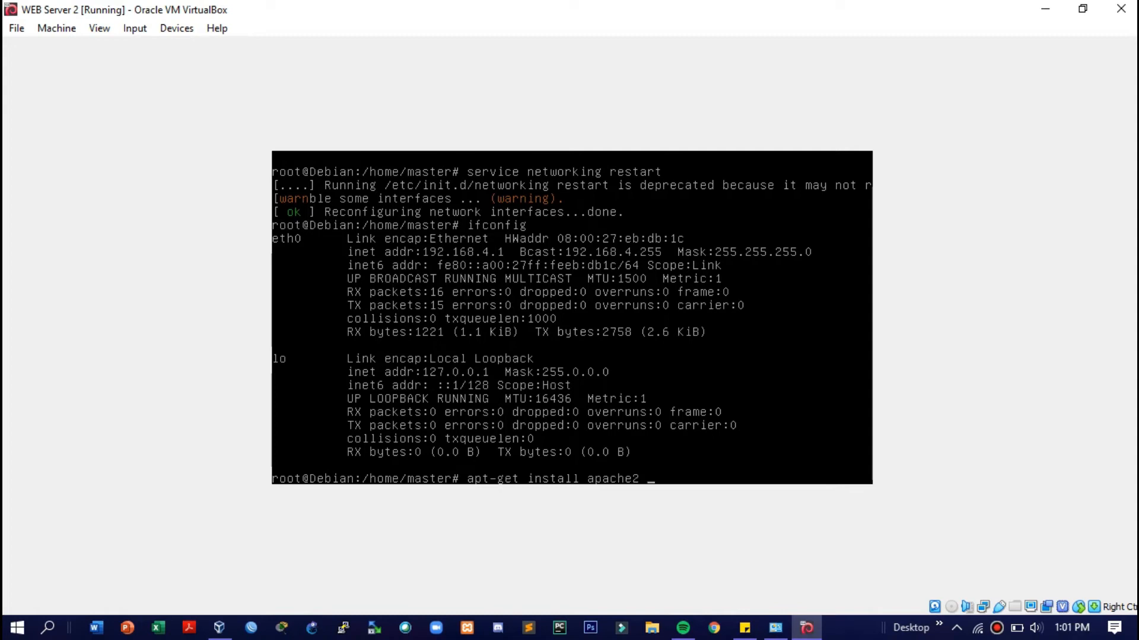
{"action": "type", "text": " php5 mysql-server"}
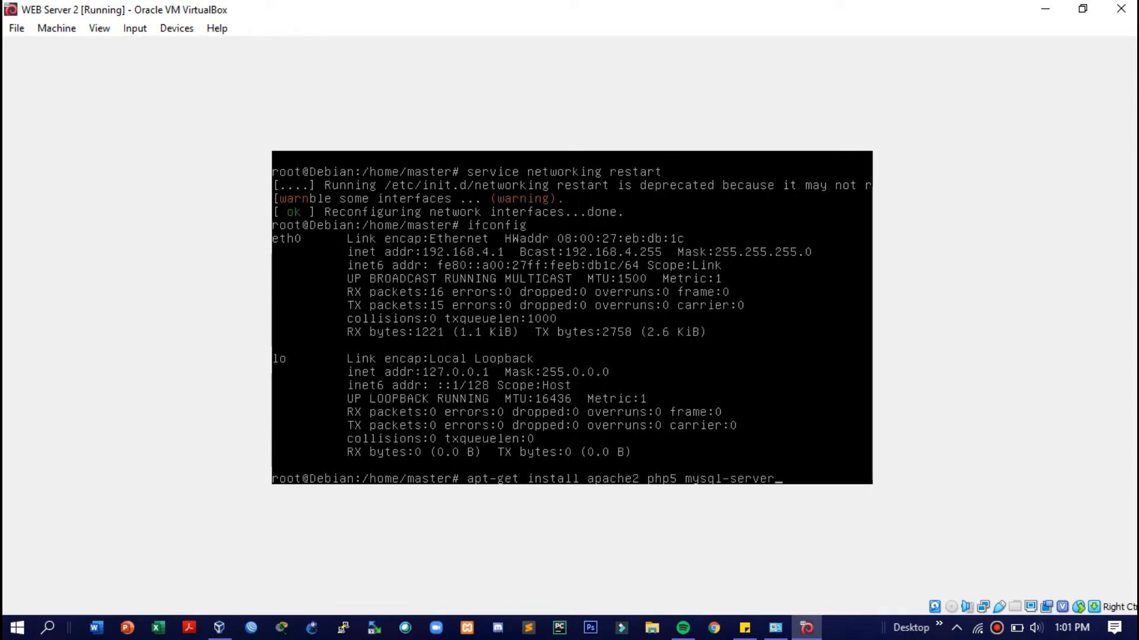
{"action": "type", "text": " phpmyadmin"}
{"action": "key", "text": "Return"}
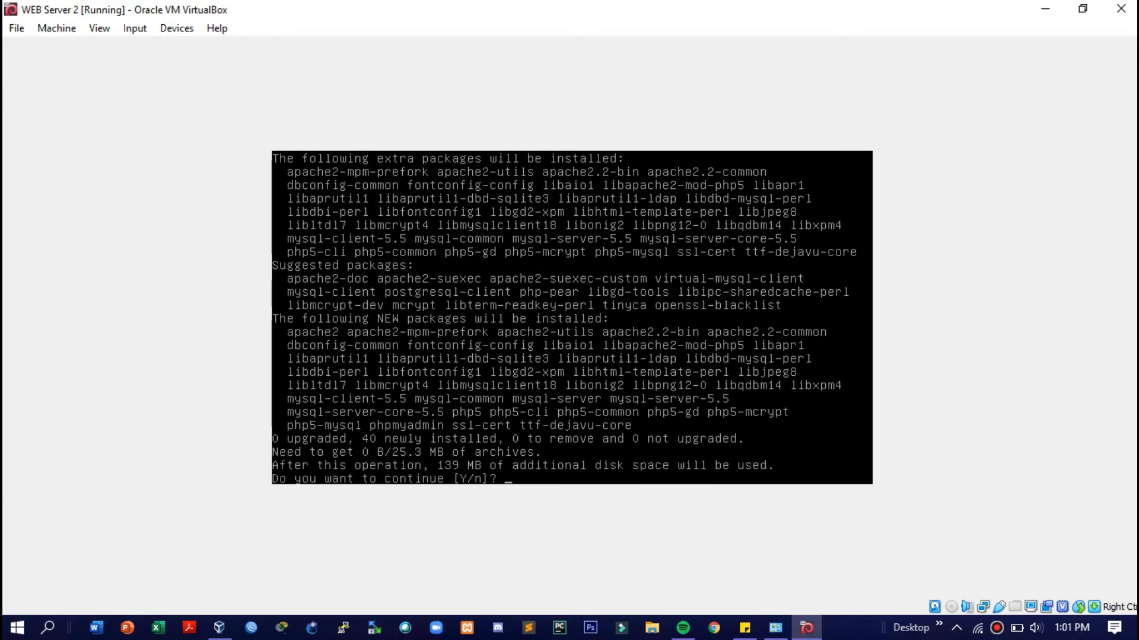
{"action": "type", "text": "y"}
{"action": "key", "text": "Return"}
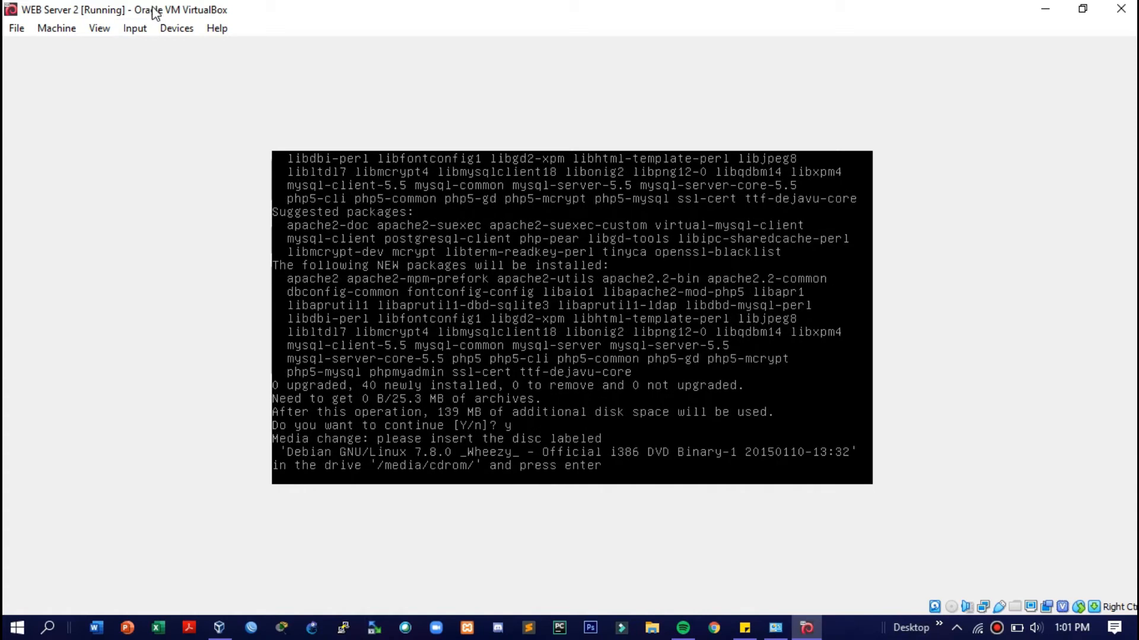
- Insert debian-7.8.0-i386-DVD-1.iso into the virtual machine's optical drive and continue the package installation
{"action": "left_click", "coordinate": [177, 29]}
{"action": "mouse_move", "coordinate": [203, 52]}
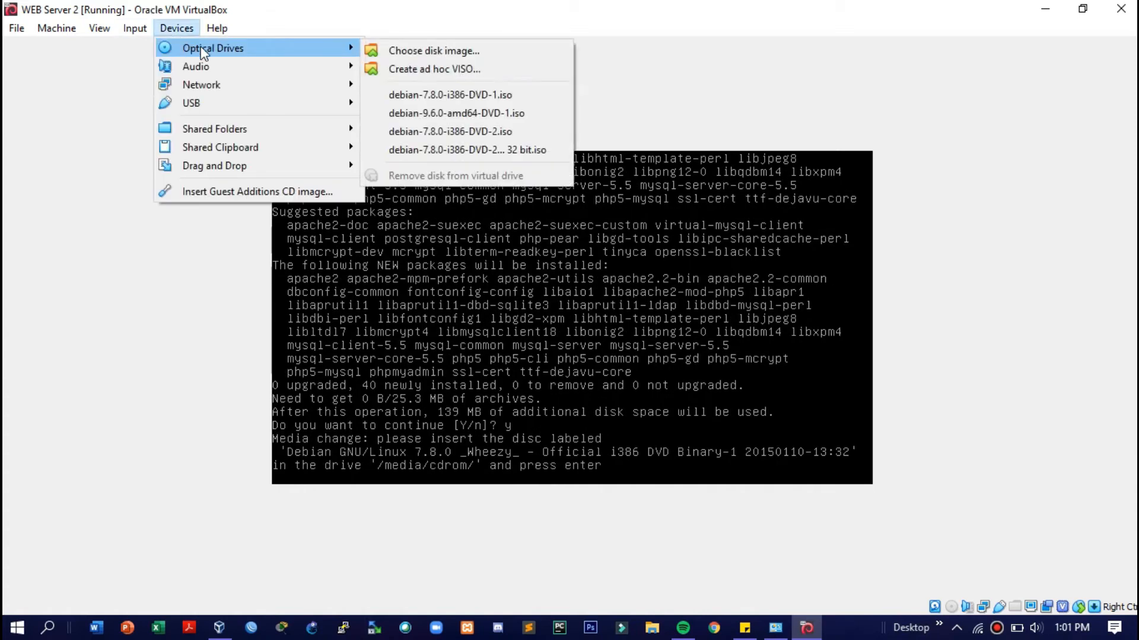
{"action": "left_click", "coordinate": [465, 95]}
{"action": "key", "text": "Return"}
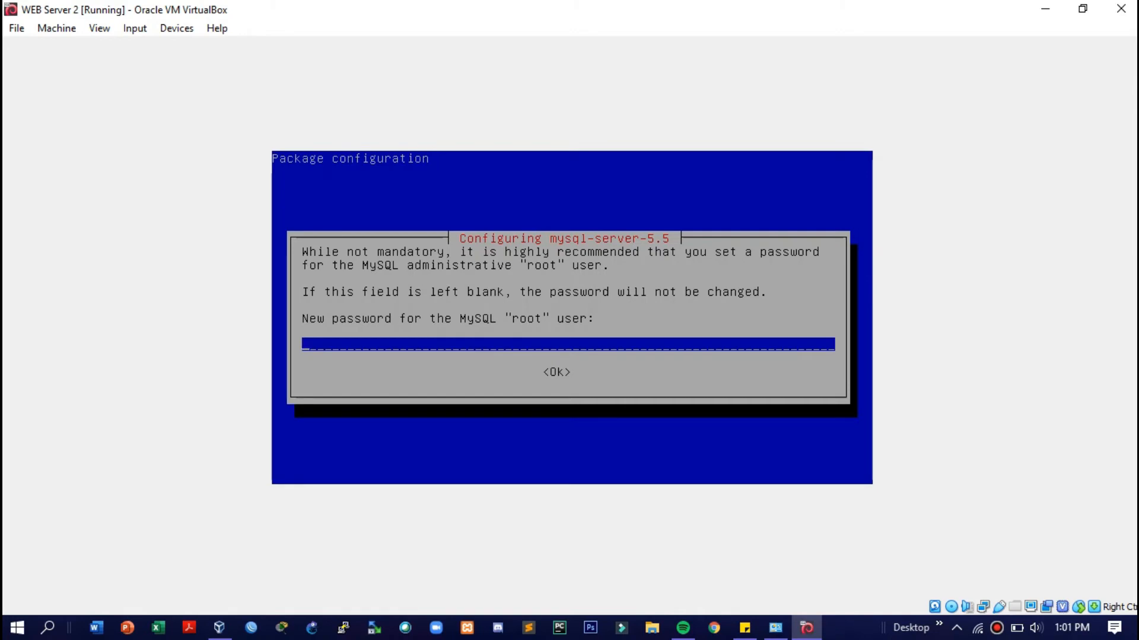
- Enter and repeat the new password for the MySQL root user
{"action": "type", "text": "r"}
{"action": "key", "text": "Tab"}
{"action": "key", "text": "Return"}
{"action": "type", "text": "r"}
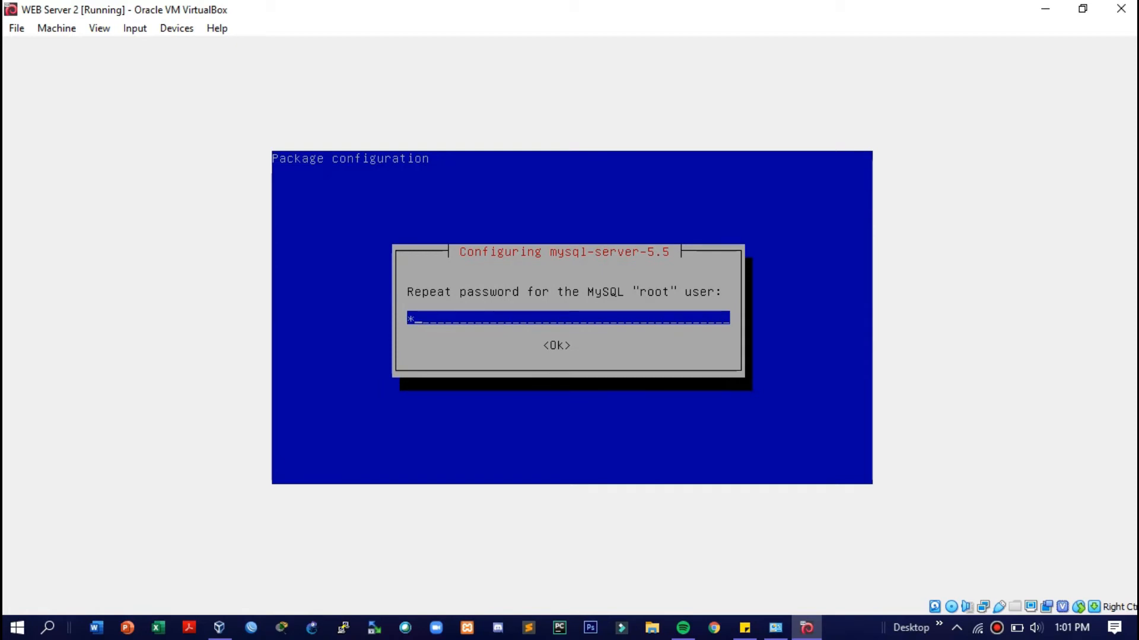
{"action": "key", "text": "Tab"}
{"action": "key", "text": "Return"}
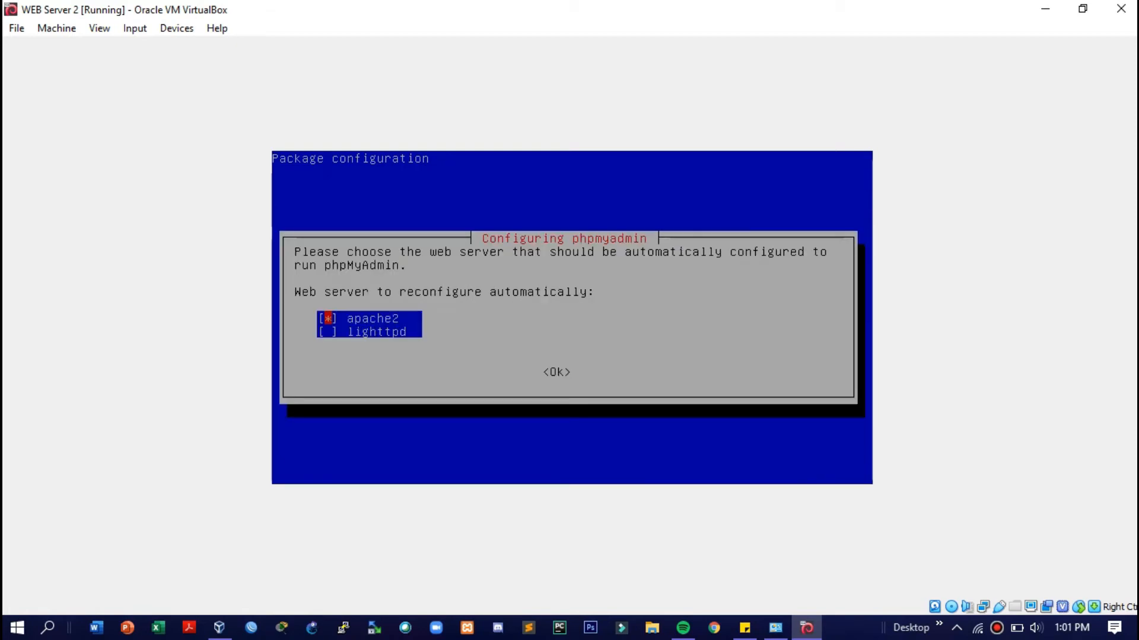
- Choose apache2 as the web server for phpMyAdmin and agree to configure its database with dbconfig-common
{"action": "key", "text": "Tab"}
{"action": "key", "text": "Return"}
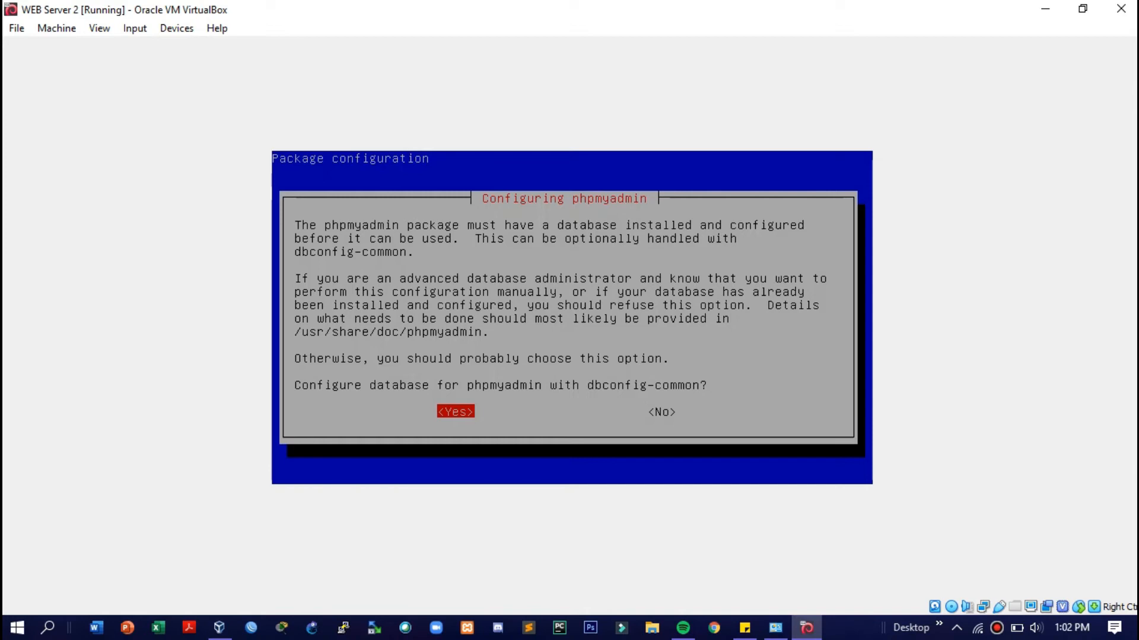
{"action": "key", "text": "Return"}
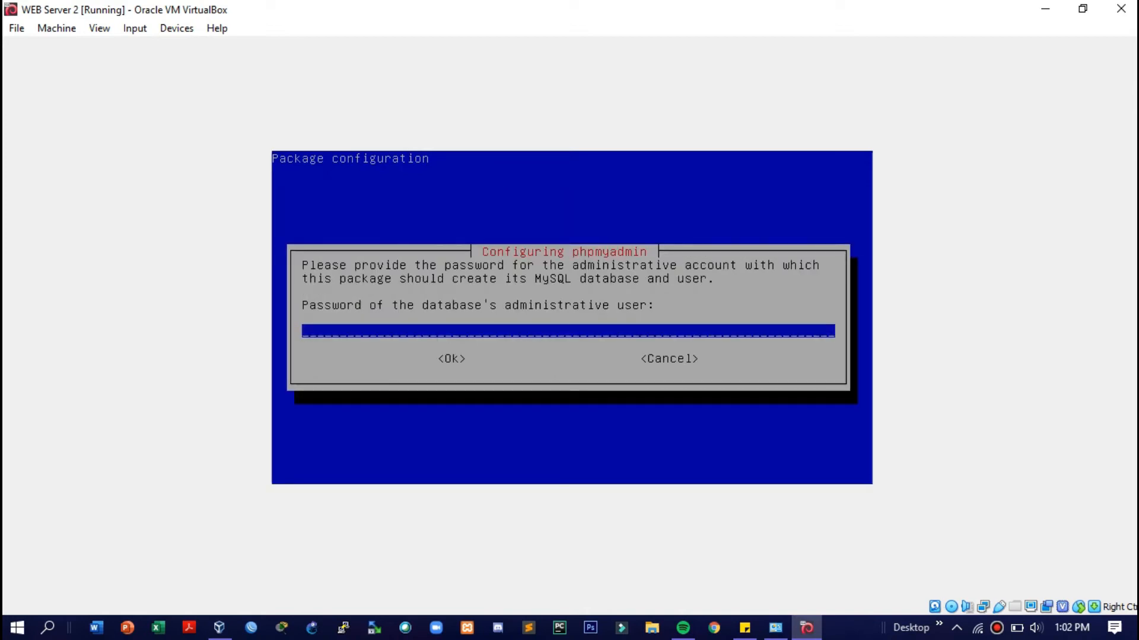
- Enter the database administrator's password, and enter and confirm the MySQL application password for phpmyadmin
{"action": "type", "text": "*"}
{"action": "key", "text": "Tab"}
{"action": "key", "text": "Return"}
{"action": "key", "text": "Tab"}
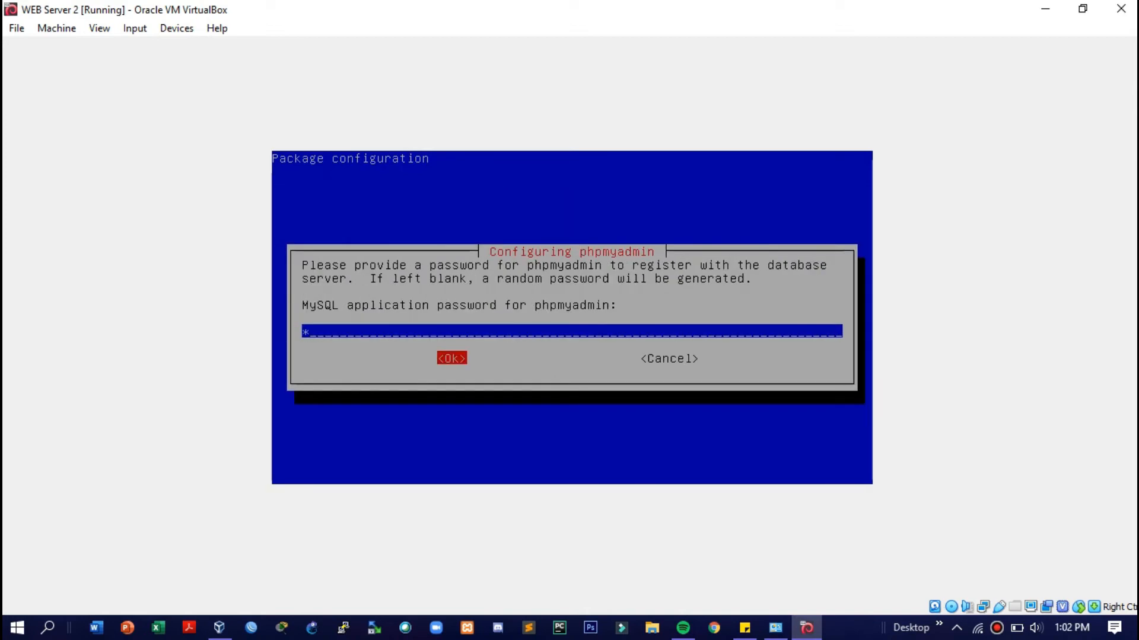
{"action": "key", "text": "Return"}
{"action": "type", "text": "*"}
{"action": "key", "text": "Tab"}
{"action": "key", "text": "Return"}
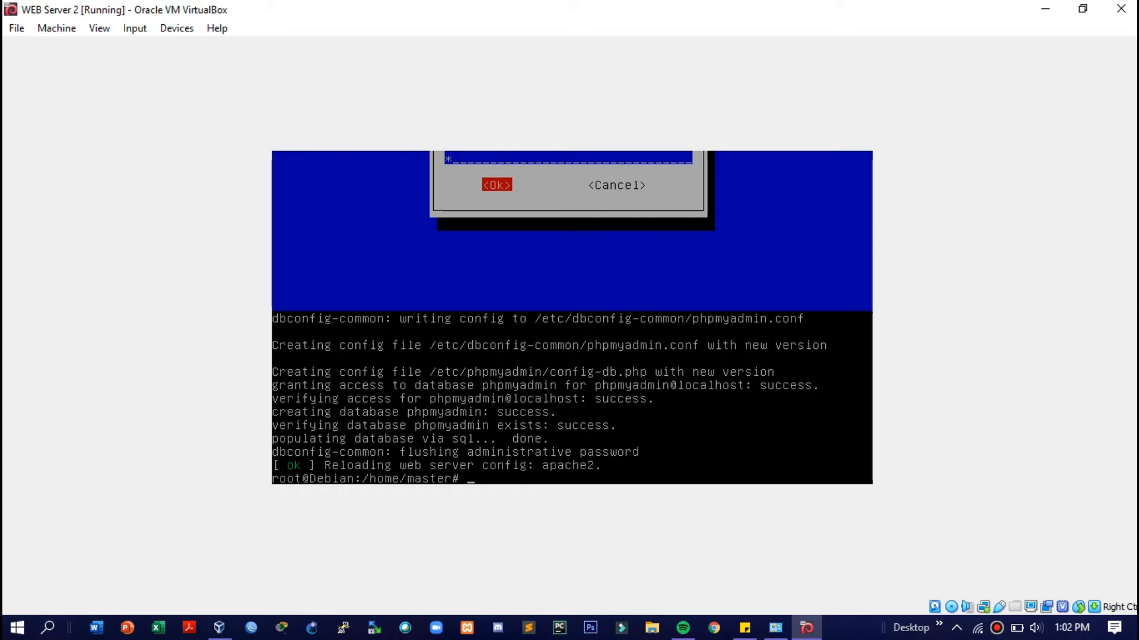
- Switch to Chrome, open 192.168.4.1 to check the web server's default page, and return to the virtual machine
{"action": "left_click", "coordinate": [715, 630]}
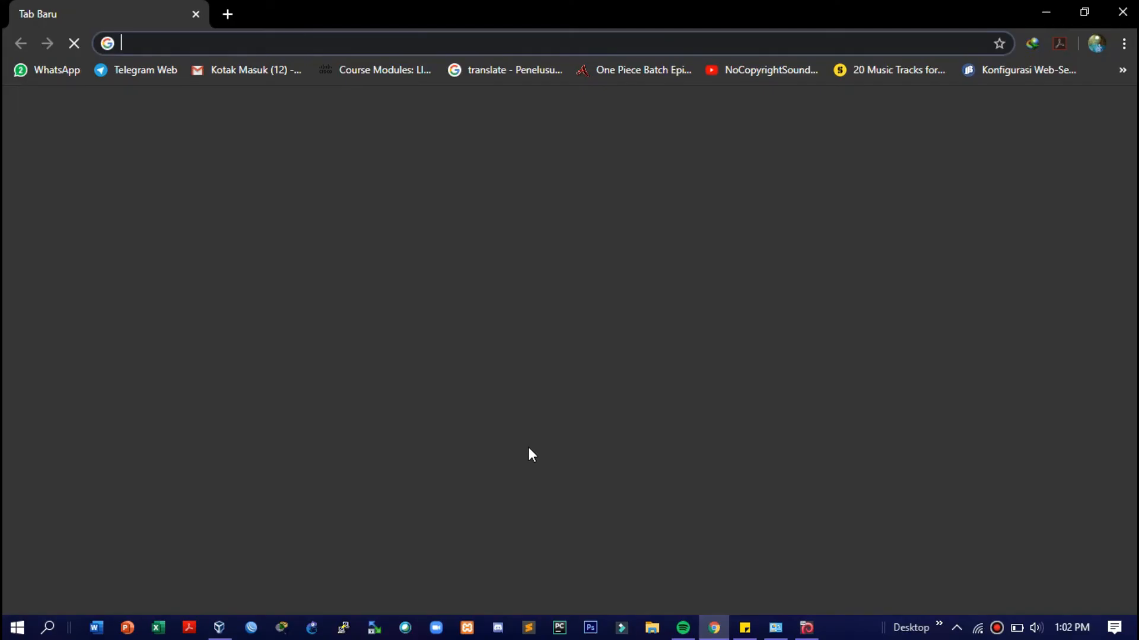
{"action": "type", "text": "1"}
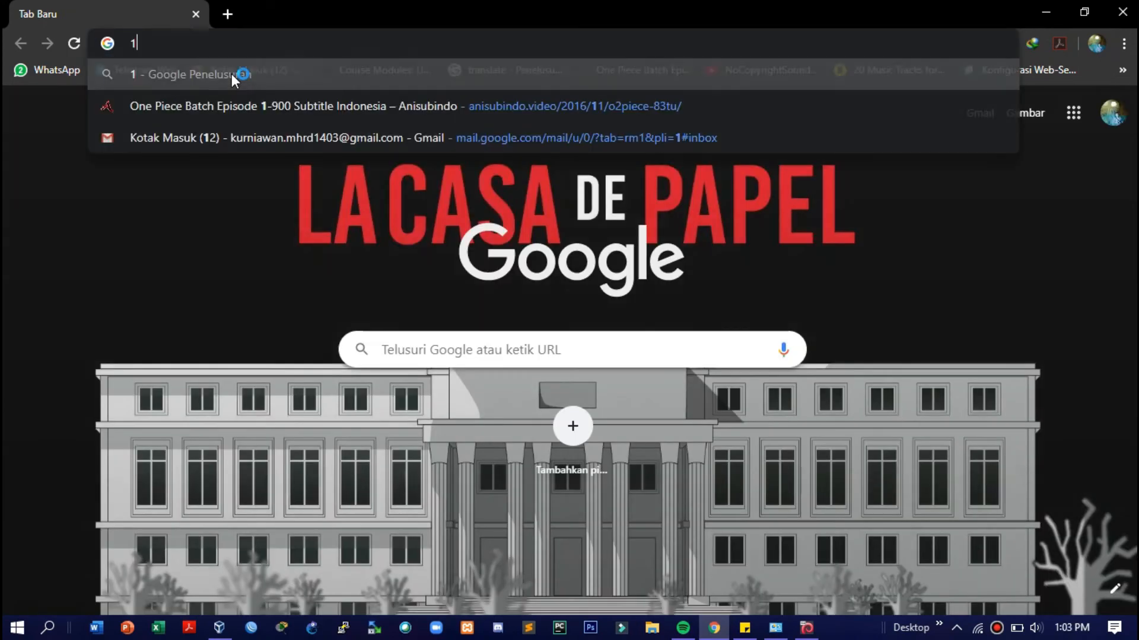
{"action": "type", "text": "92.16"}
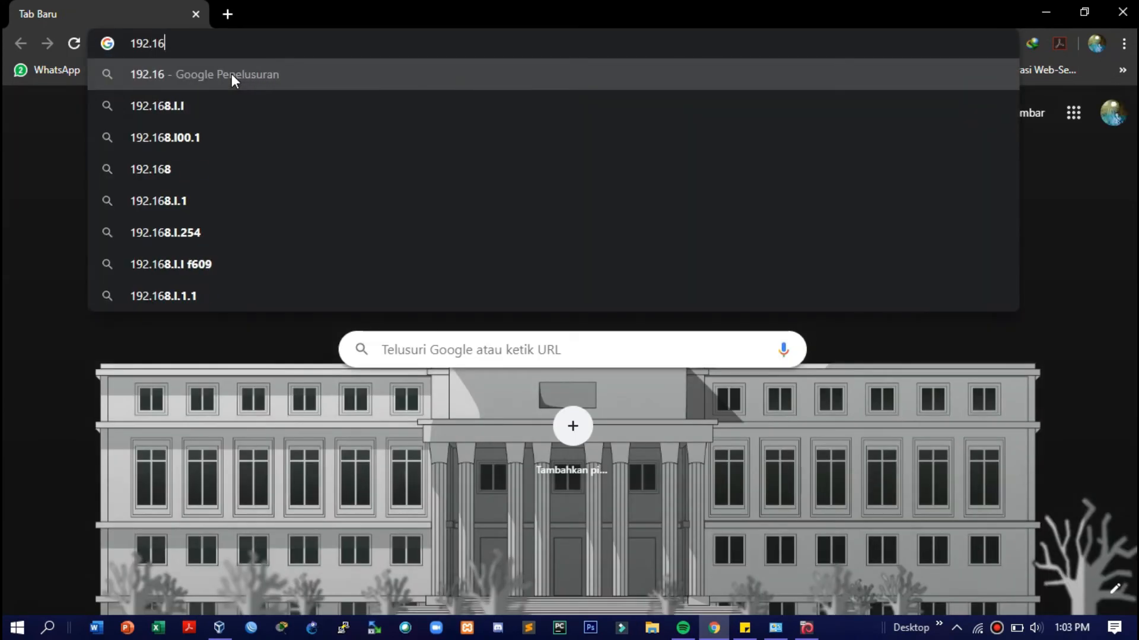
{"action": "type", "text": "8.4.1"}
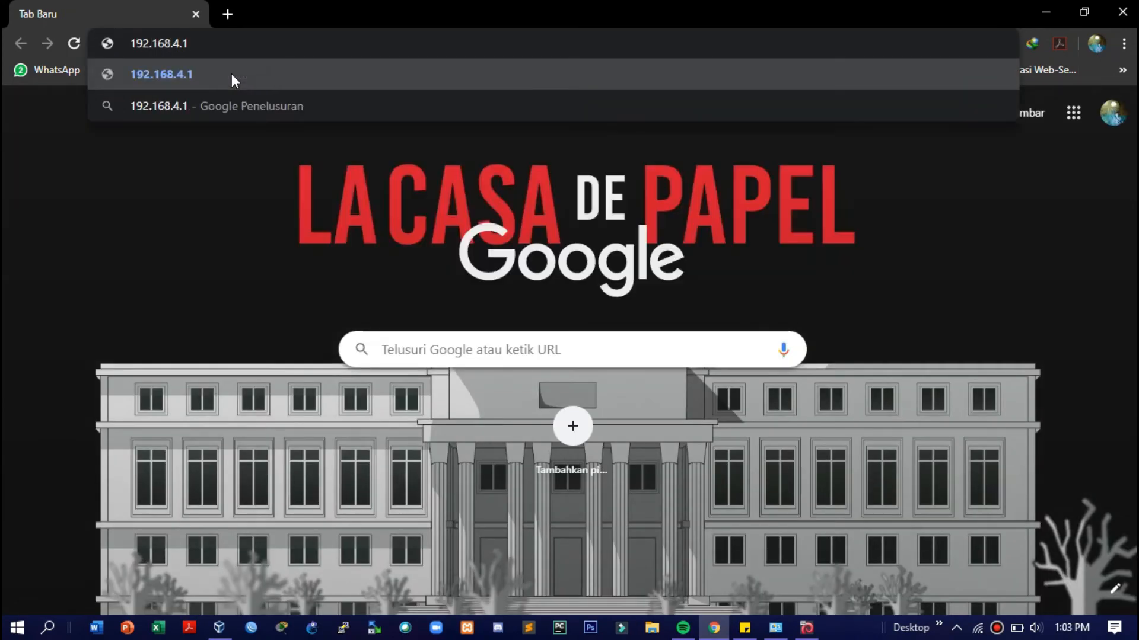
{"action": "key", "text": "Return"}
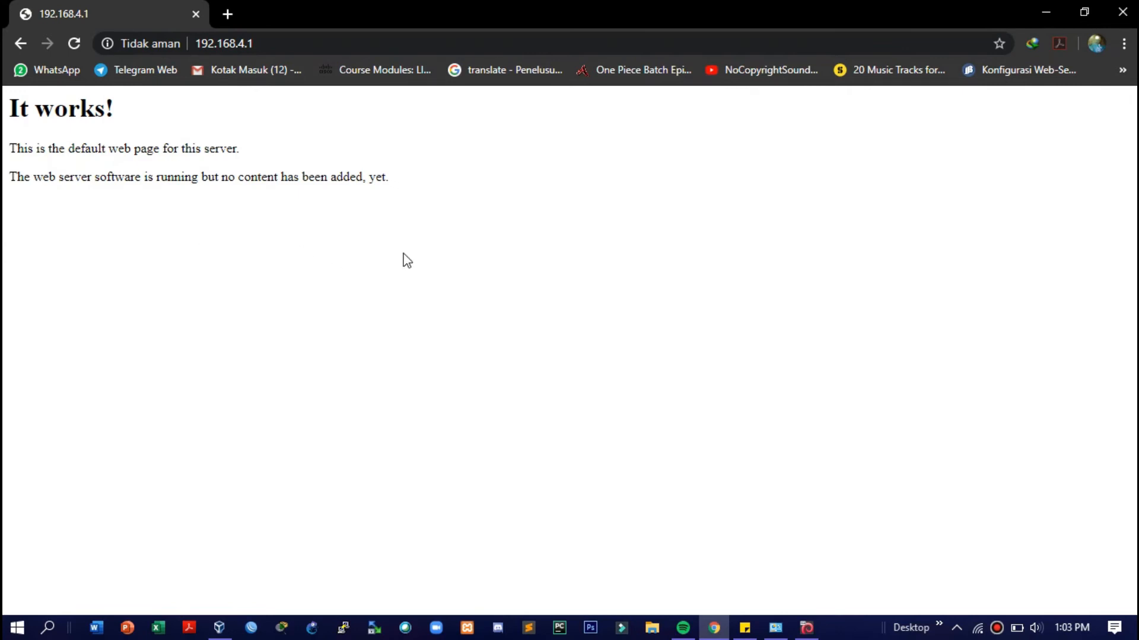
{"action": "left_click", "coordinate": [1049, 10]}
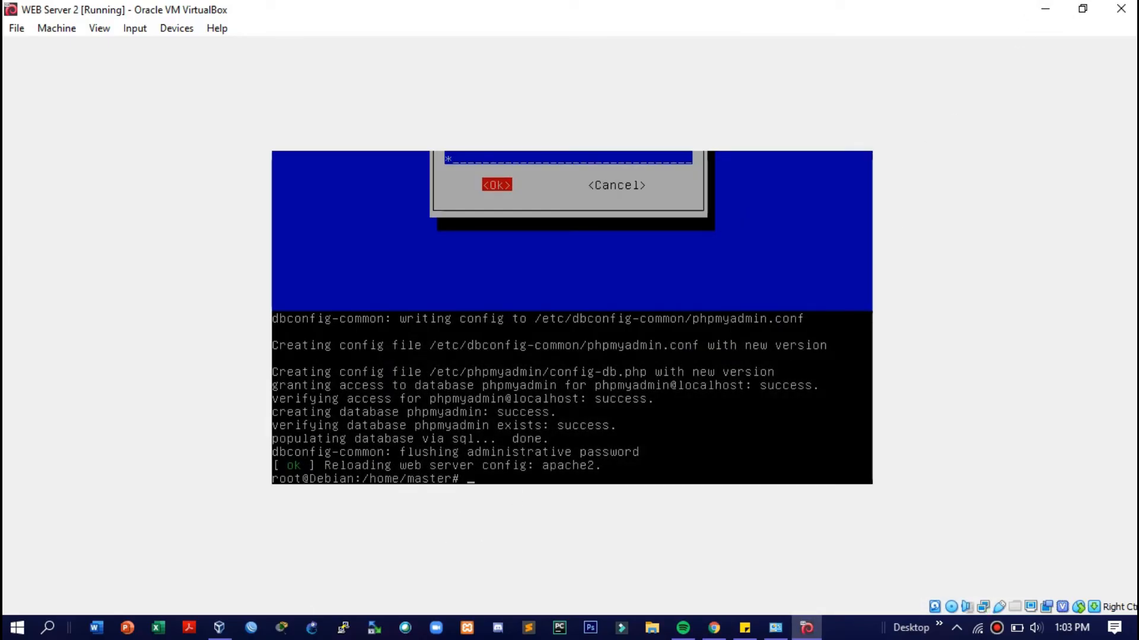
- Install the bind9 package with apt-get and agree to continue
{"action": "type", "text": "apt-get install bind9"}
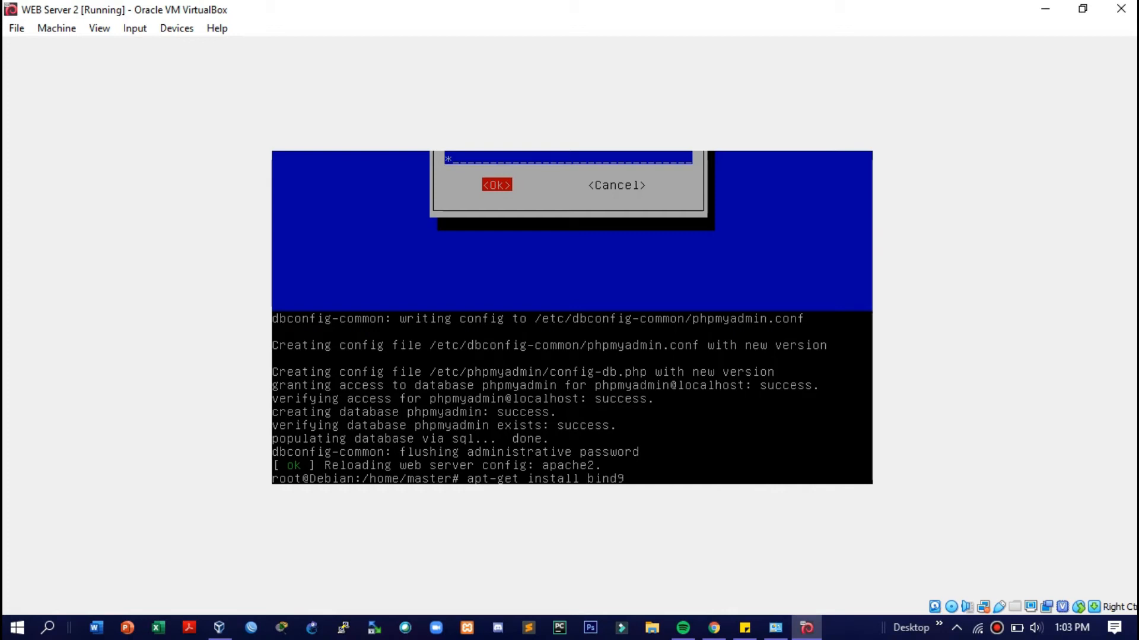
{"action": "key", "text": "Return"}
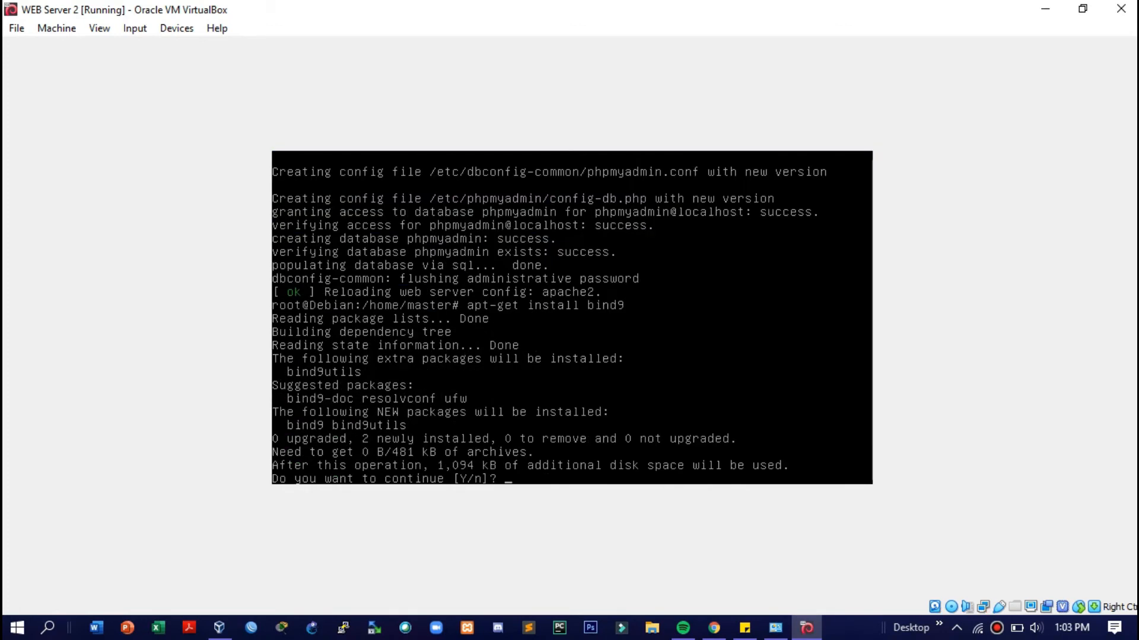
{"action": "type", "text": "y"}
{"action": "key", "text": "Return"}
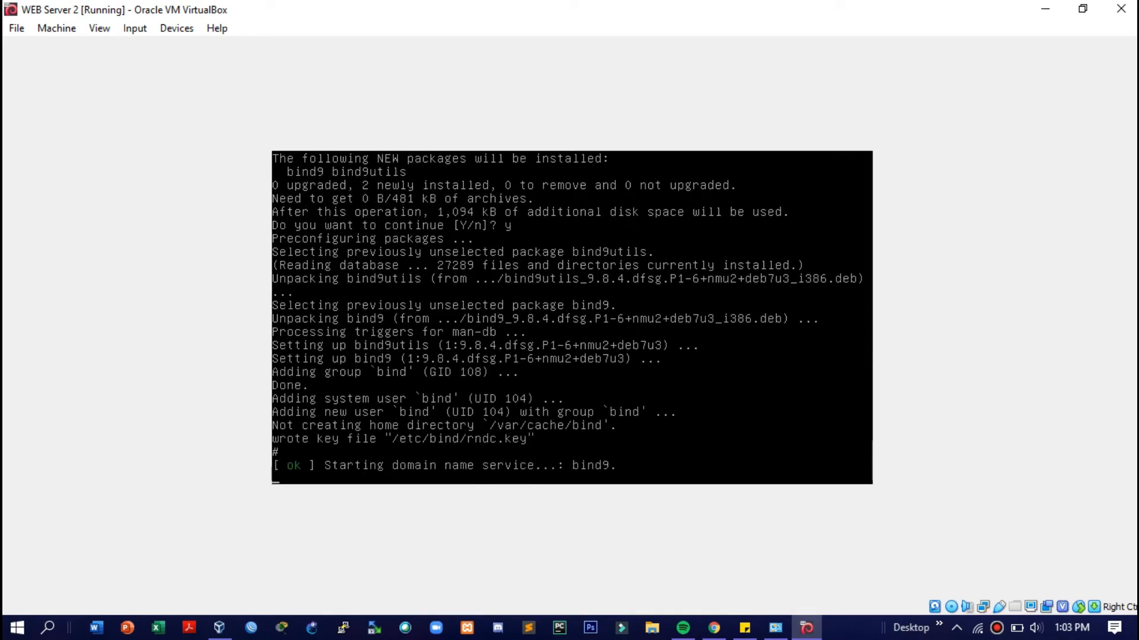
- Open /etc/bind/named.conf.local in the nano editor
{"action": "type", "text": "nano"}
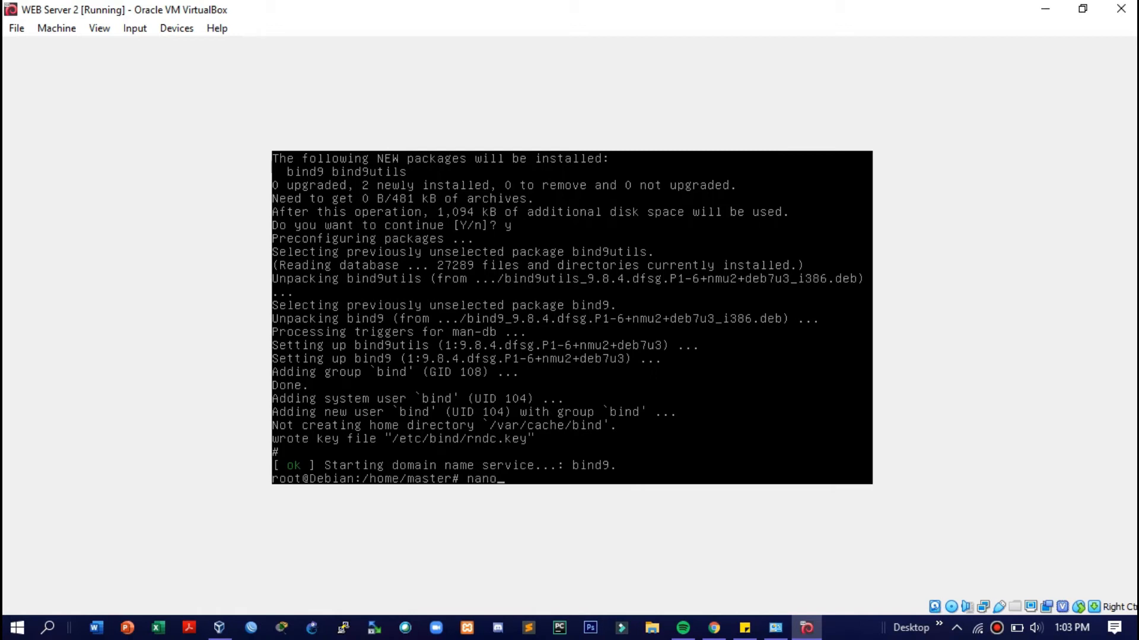
{"action": "type", "text": " /etc/bind/named.cof"}
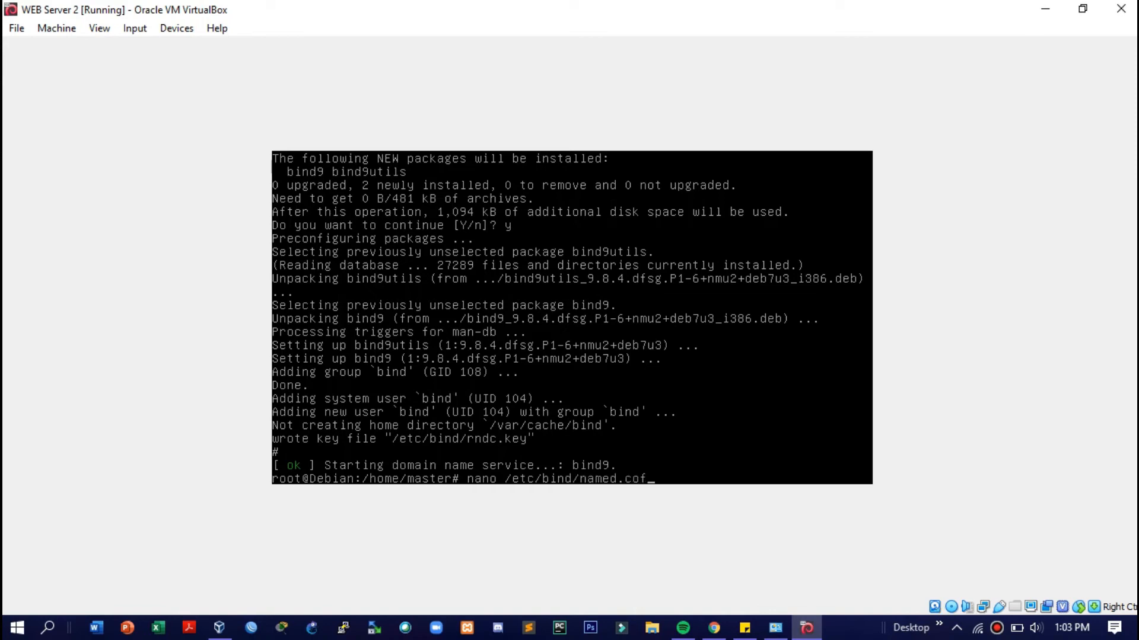
{"action": "key", "text": "BackSpace"}
{"action": "type", "text": "nf.local"}
{"action": "key", "text": "Return"}
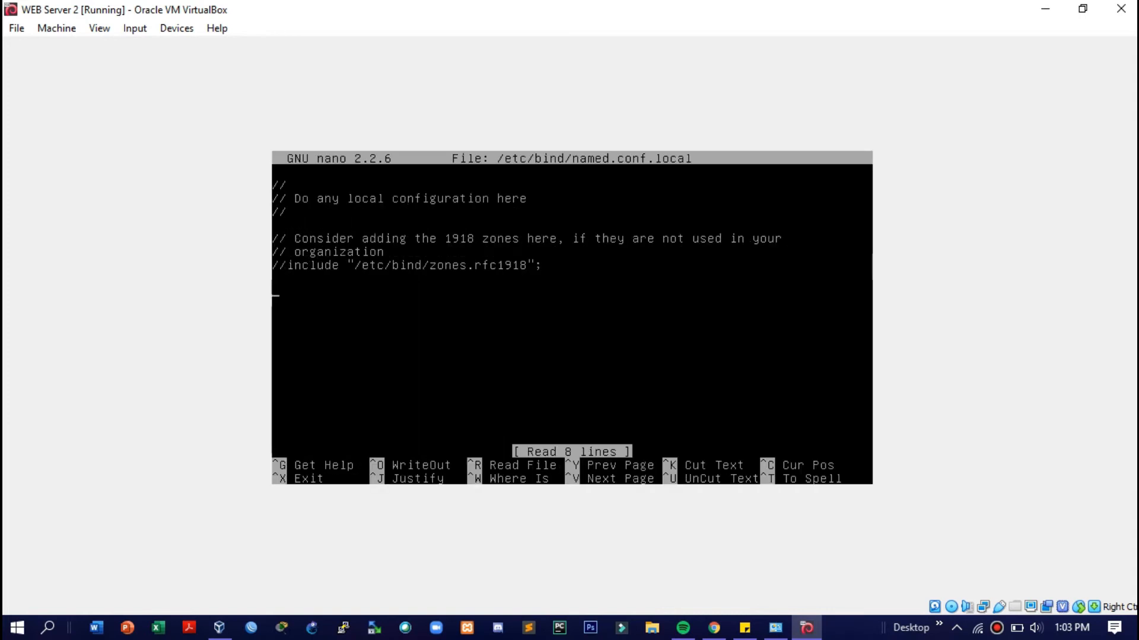
- Start a zone block for "webserver.net" below the existing comments in named.conf.local
{"action": "type", "text": "zone \"d"}
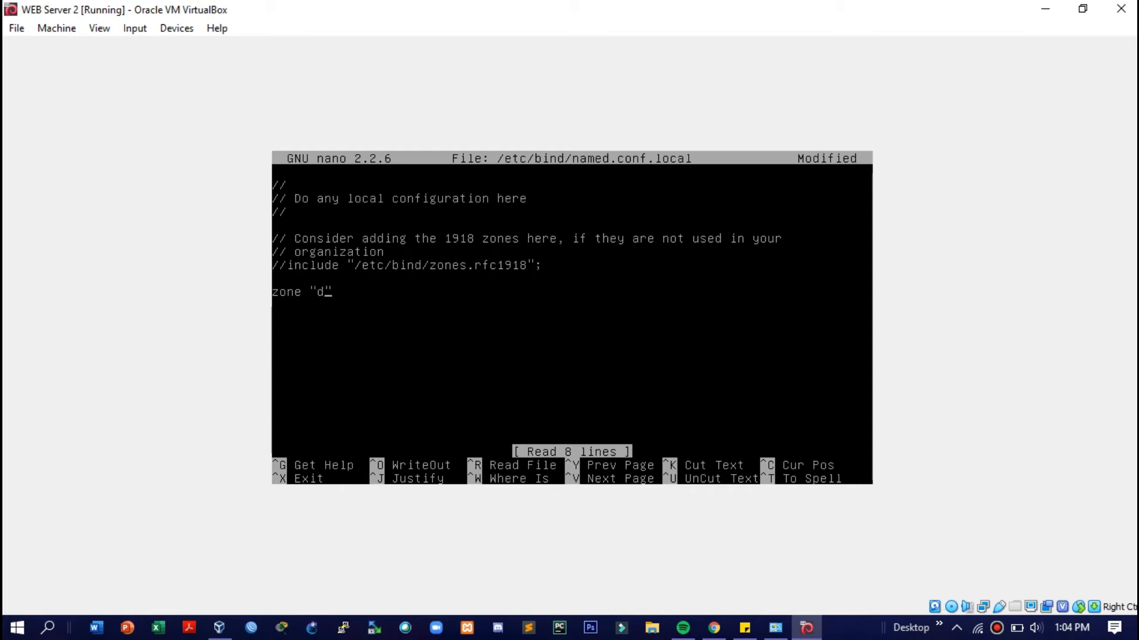
{"action": "key", "text": "BackSpace"}
{"action": "type", "text": "webser"}
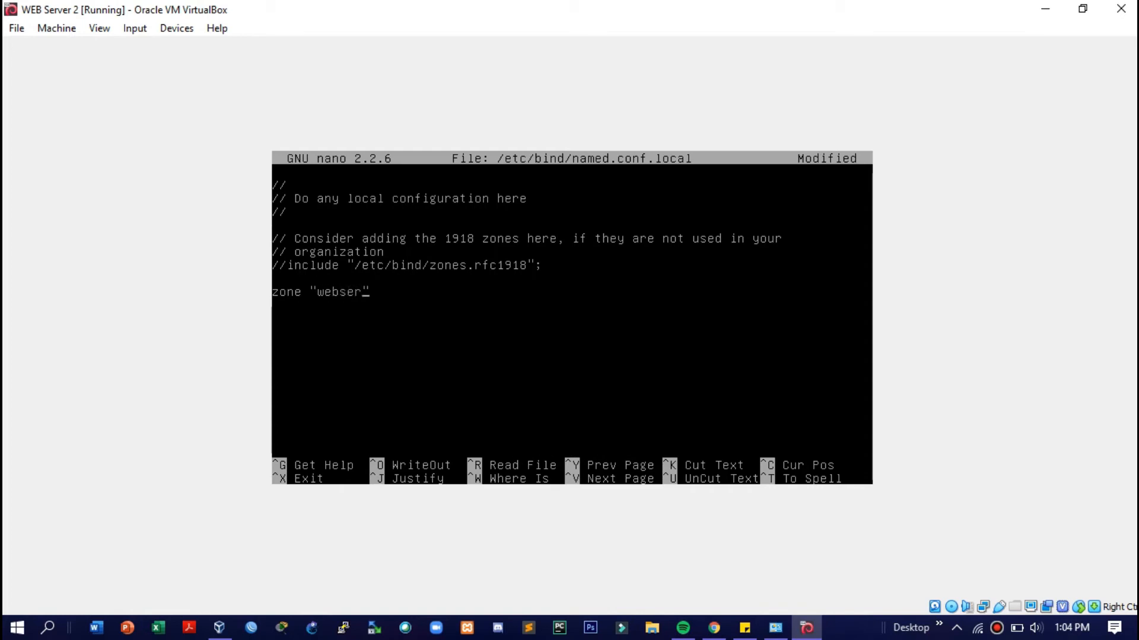
{"action": "type", "text": "ver"}
{"action": "type", "text": "net"}
{"action": "type", "text": "{ \t"}
- Define the webserver.net zone as type master with the zone file "/etc/bind/db.webserver"
{"action": "type", "text": "type ma"}
{"action": "type", "text": "ster"}
{"action": "type", "text": "file"}
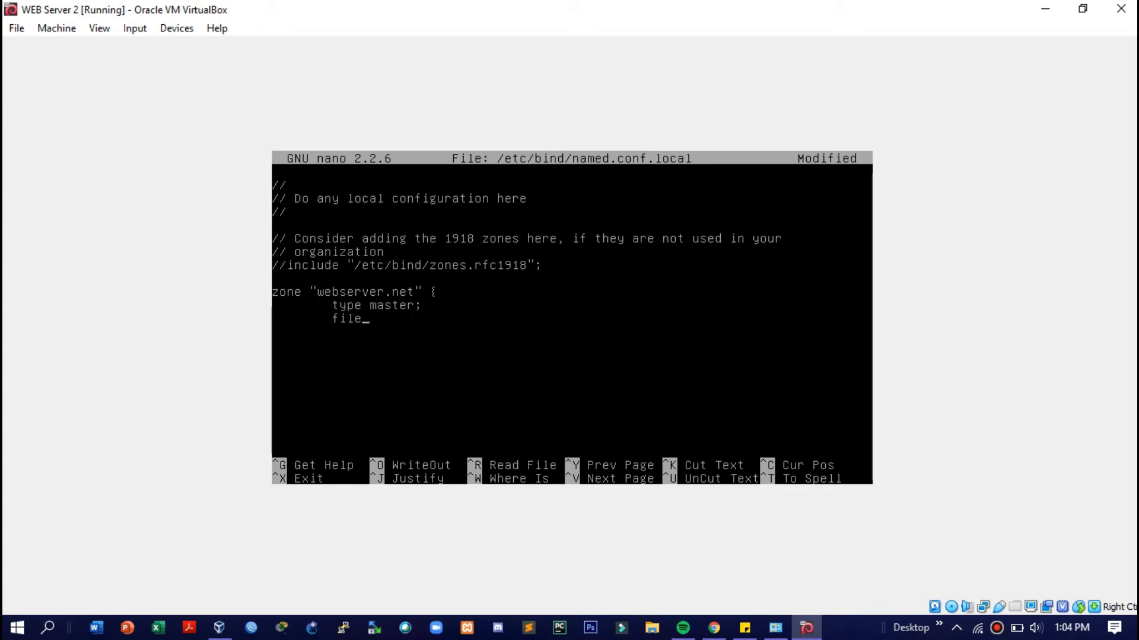
{"action": "type", "text": "/etc/bind/db.webserver"}
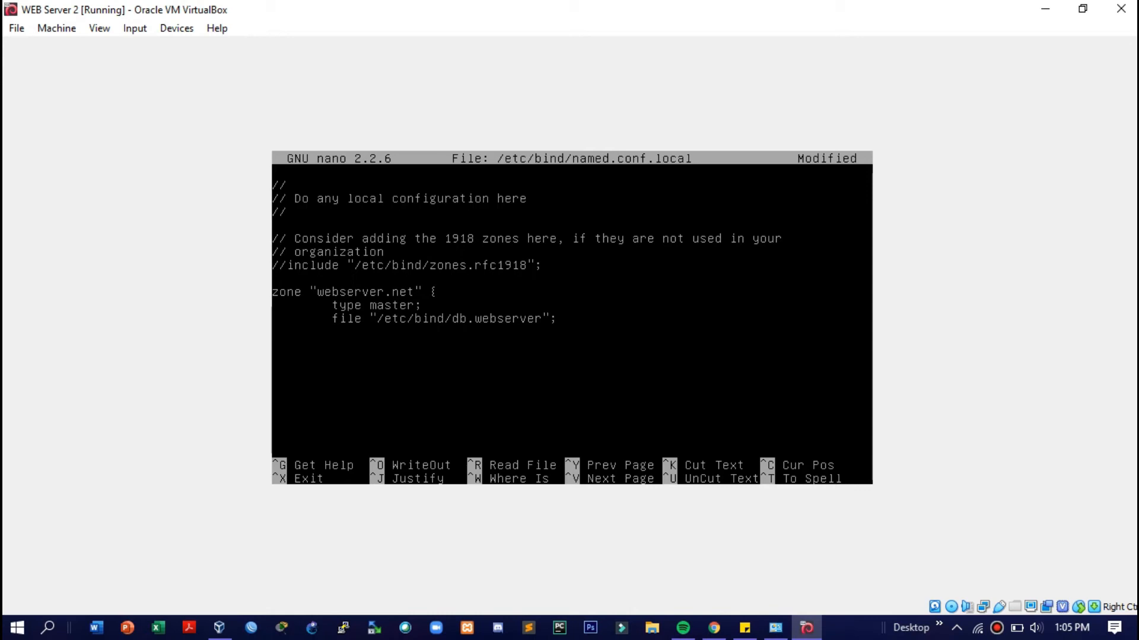
- Close the webserver.net zone block and start a second zone block for "192.in-addr.arpa" below it
{"action": "type", "text": "};"}
{"action": "key", "text": "Return"}
{"action": "key", "text": "Return"}
{"action": "type", "text": "zobe"}
{"action": "key", "text": "BackSpace"}
{"action": "key", "text": "BackSpace"}
{"action": "type", "text": "ne \""}
{"action": "type", "text": "\""}
{"action": "key", "text": "Left"}
{"action": "type", "text": "192.in-addr.arpa\" {         ty"}
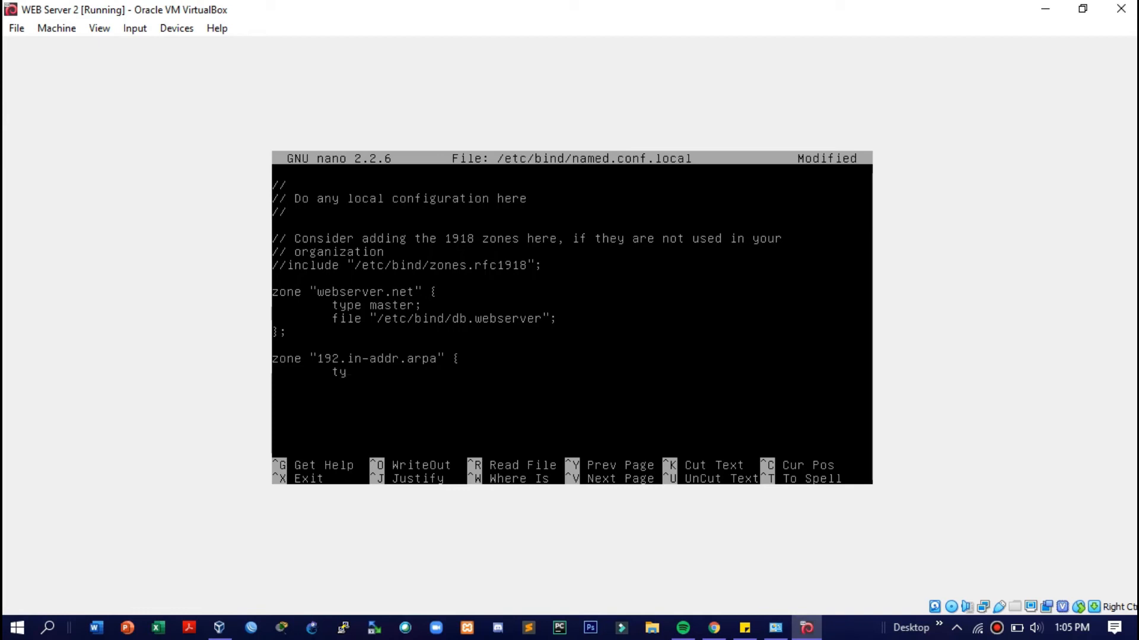
- Define the 192.in-addr.arpa zone as type master with the zone file "/etc/bind/db.192" and close its block
{"action": "type", "text": "pe master"}
{"action": "type", "text": ";         "}
{"action": "type", "text": "file \""}
{"action": "type", "text": "/etc"}
{"action": "type", "text": "/"}
{"action": "type", "text": "bind/"}
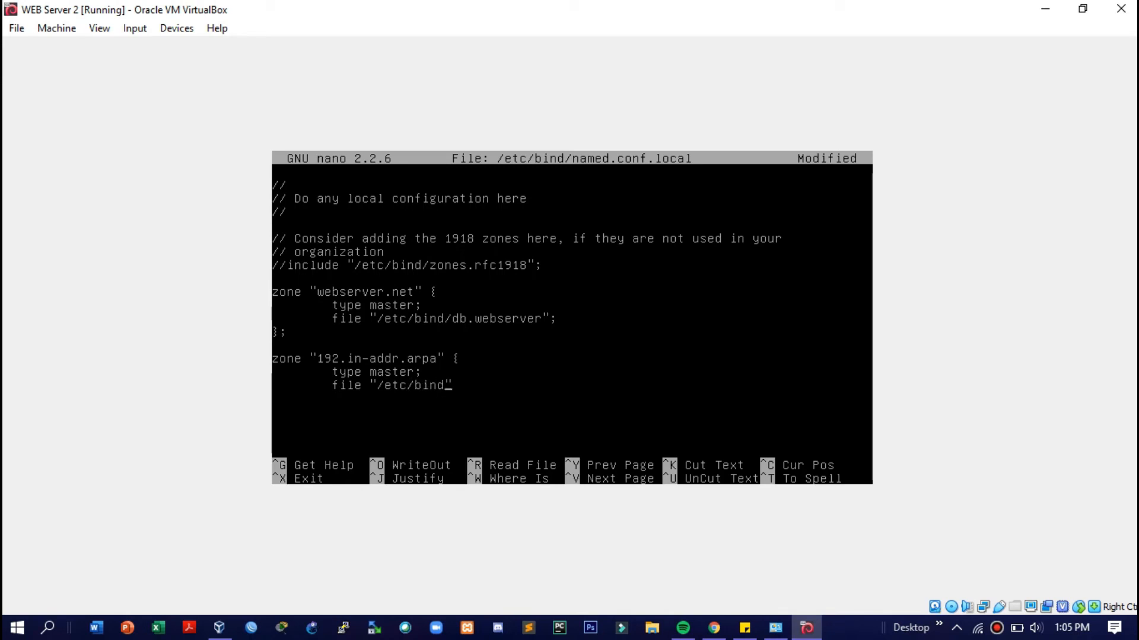
{"action": "type", "text": "db.192"}
{"action": "type", "text": "}"}
- Save named.conf.local under its existing name, exit nano and restart the bind9 service
{"action": "key", "text": "ctrl+x"}
{"action": "key", "text": "y"}
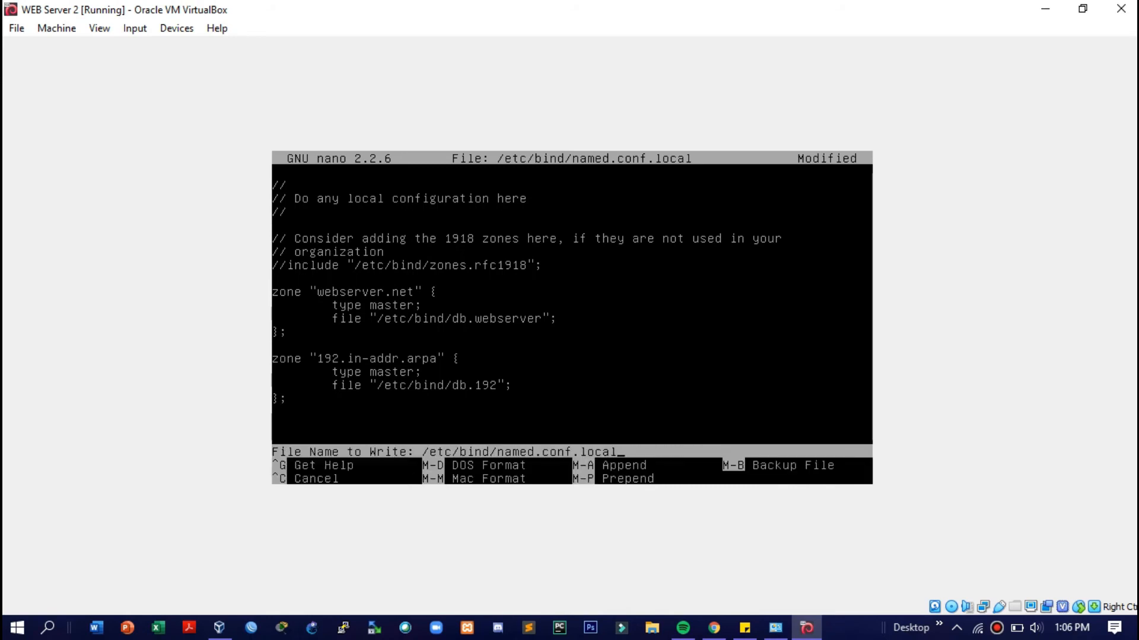
{"action": "key", "text": "Return"}
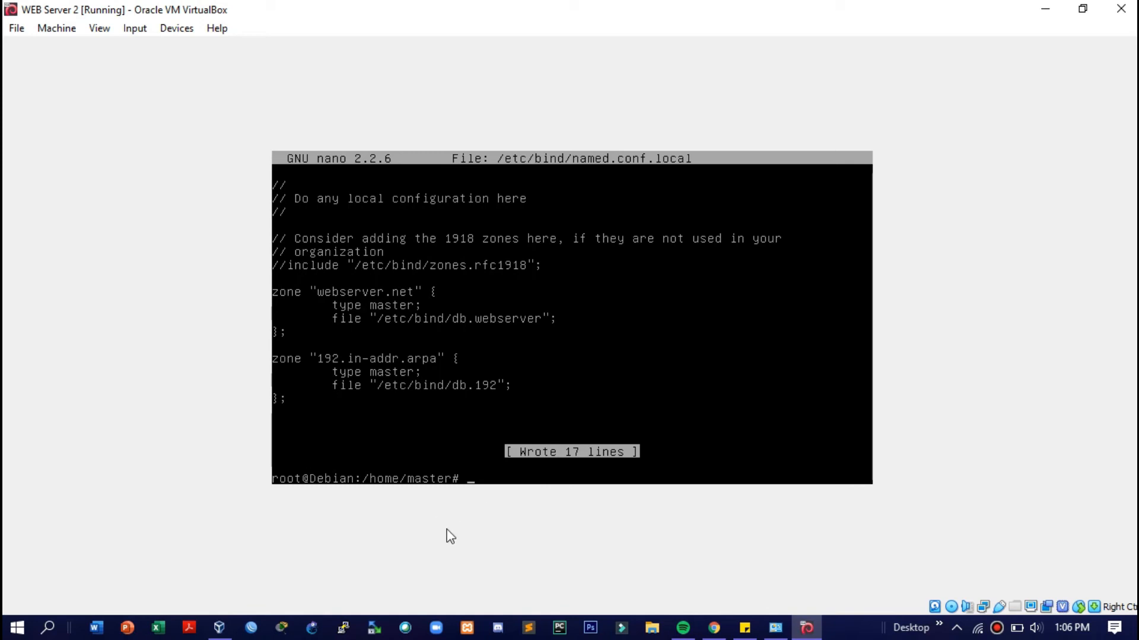
{"action": "type", "text": "service bind9 restart"}
{"action": "key", "text": "Return"}
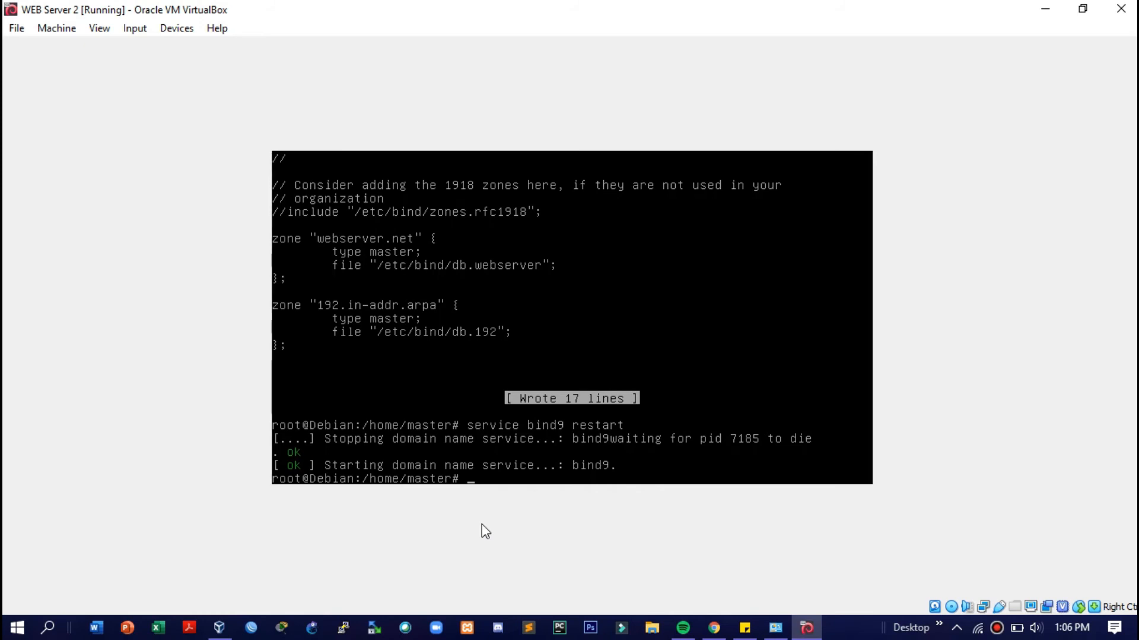
- Copy /etc/bind/db.local to /etc/bind/db.webserver
{"action": "type", "text": "cp /etc/bind/db.loc"}
{"action": "key", "text": "Tab"}
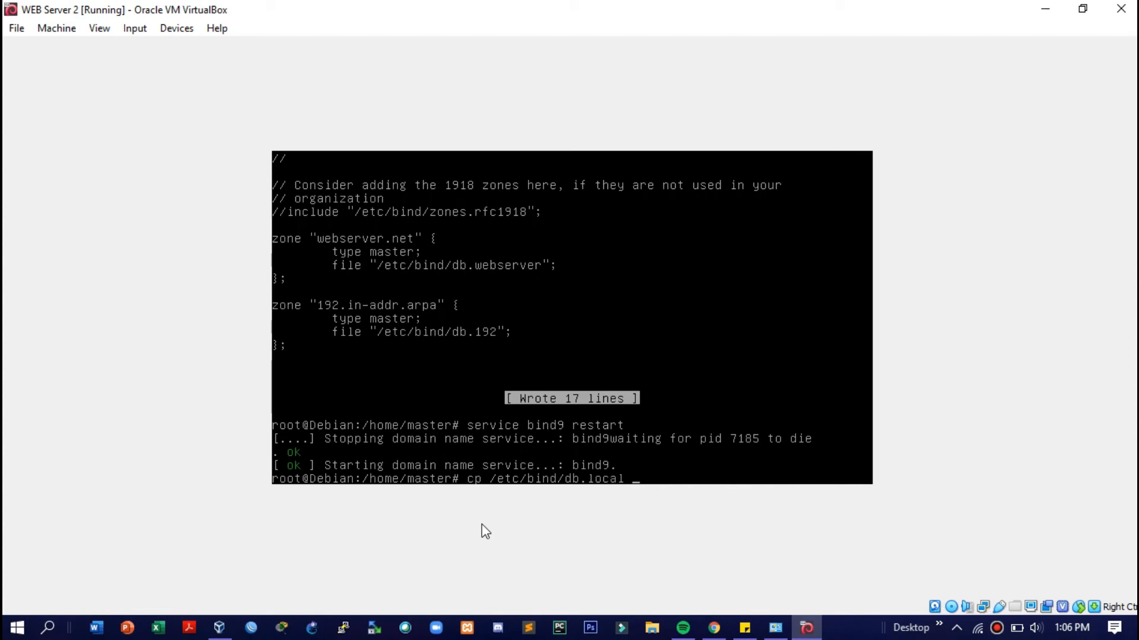
{"action": "type", "text": "/etc/bind/db.webserver"}
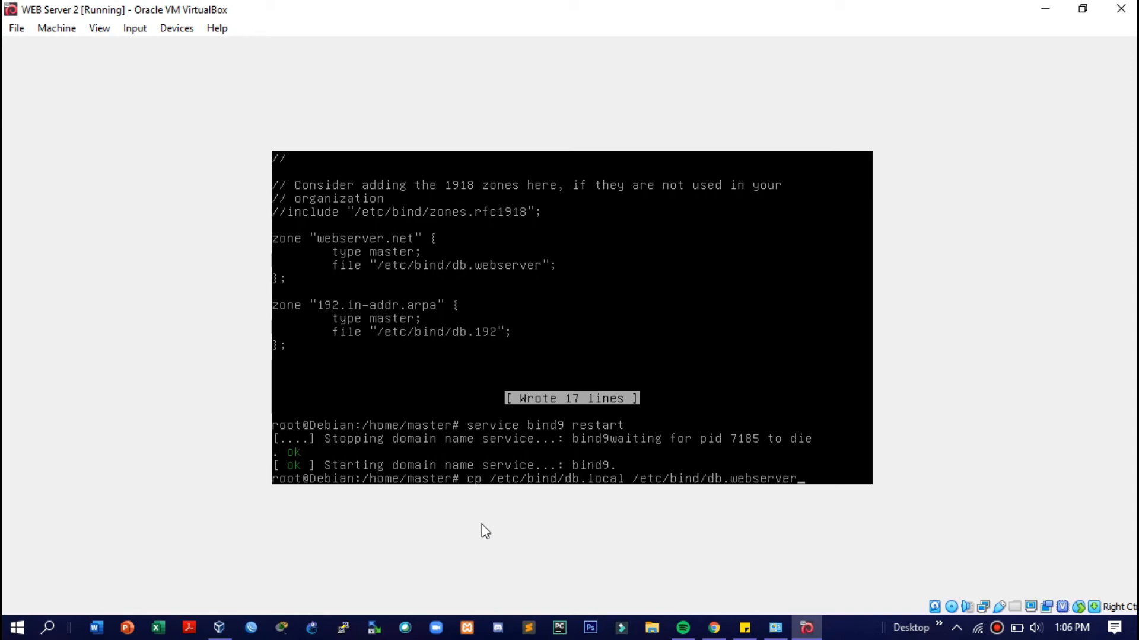
{"action": "key", "text": "Return"}
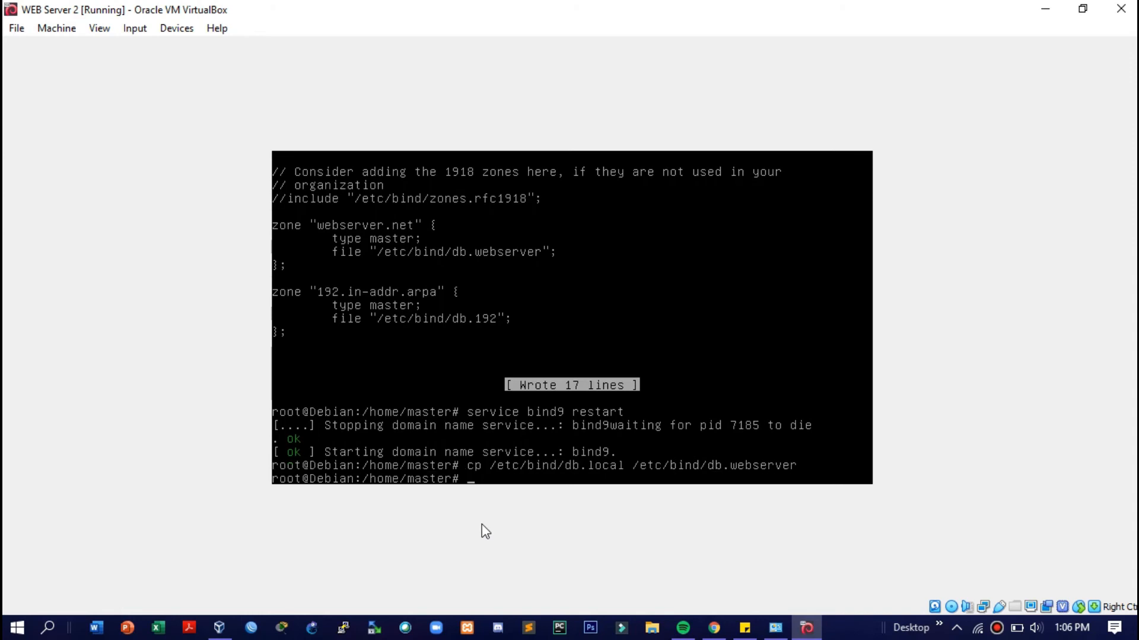
- Copy /etc/bind/db.127 to /etc/bind/db.192 by reusing and editing the previous copy command
{"action": "key", "text": "Up"}
{"action": "key", "text": "BackSpace"}
{"action": "key", "text": "BackSpace"}
{"action": "key", "text": "BackSpace"}
{"action": "key", "text": "BackSpace"}
{"action": "key", "text": "BackSpace"}
{"action": "key", "text": "BackSpace"}
{"action": "key", "text": "BackSpace"}
{"action": "key", "text": "BackSpace"}
{"action": "key", "text": "BackSpace"}
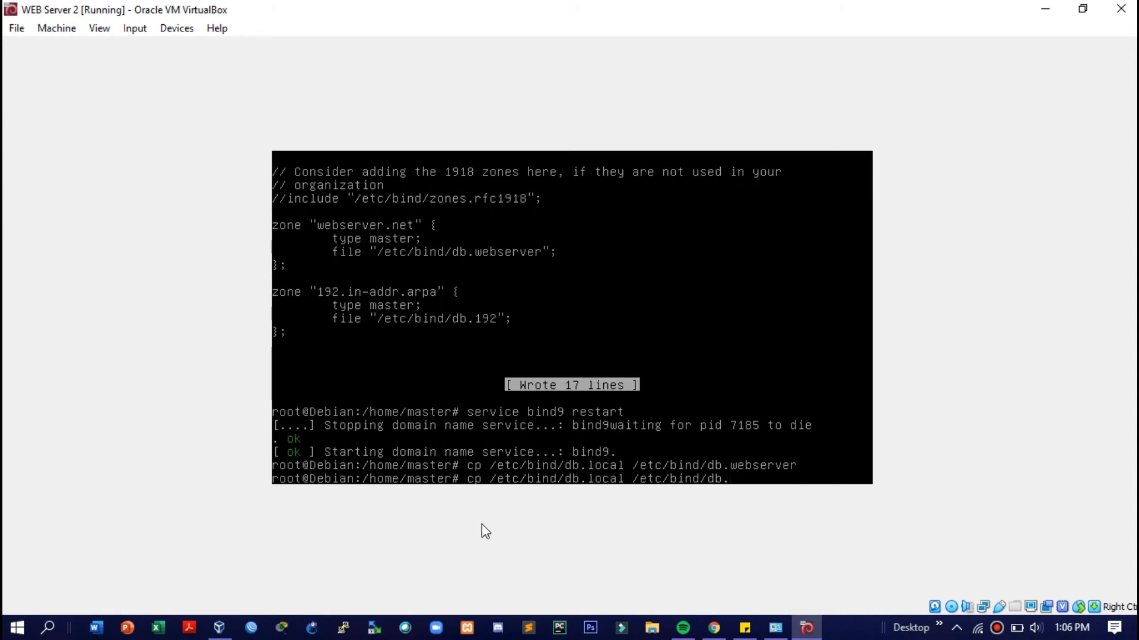
{"action": "type", "text": "192"}
{"action": "key", "text": "Left"}
{"action": "key", "text": "Left"}
{"action": "key", "text": "Left"}
{"action": "key", "text": "Left"}
{"action": "key", "text": "Left"}
{"action": "key", "text": "Left"}
{"action": "key", "text": "Left"}
{"action": "key", "text": "Left"}
{"action": "key", "text": "Left"}
{"action": "key", "text": "Left"}
{"action": "key", "text": "Left"}
{"action": "key", "text": "Left"}
{"action": "key", "text": "Left"}
{"action": "key", "text": "Left"}
{"action": "key", "text": "Left"}
{"action": "key", "text": "Left"}
{"action": "key", "text": "Left"}
{"action": "key", "text": "BackSpace"}
{"action": "key", "text": "BackSpace"}
{"action": "key", "text": "BackSpace"}
{"action": "key", "text": "BackSpace"}
{"action": "key", "text": "BackSpace"}
{"action": "type", "text": "127"}
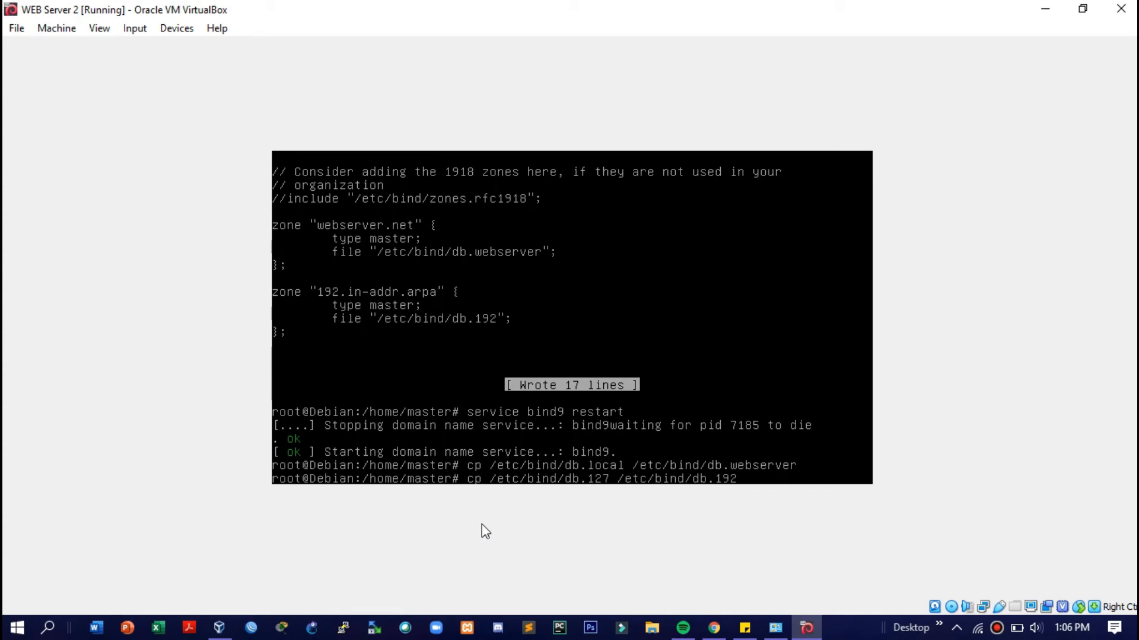
{"action": "key", "text": "Return"}
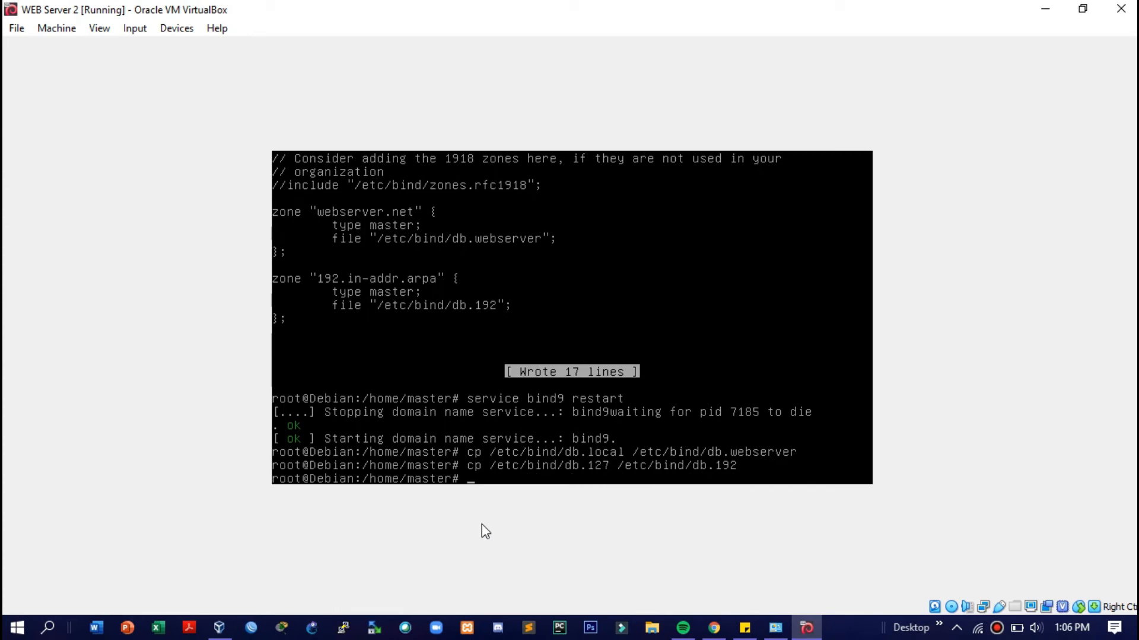
- Open the zone file /etc/bind/db.webserver in the nano editor
{"action": "type", "text": "nano /etc/bind/db"}
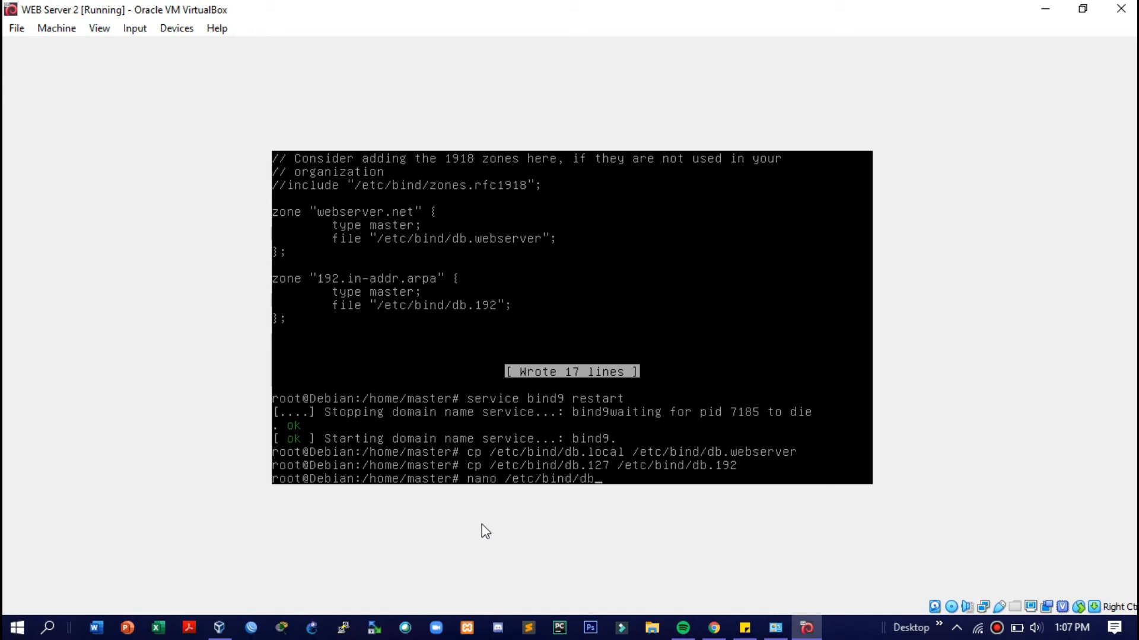
{"action": "type", "text": ".webserver"}
{"action": "key", "text": "Return"}
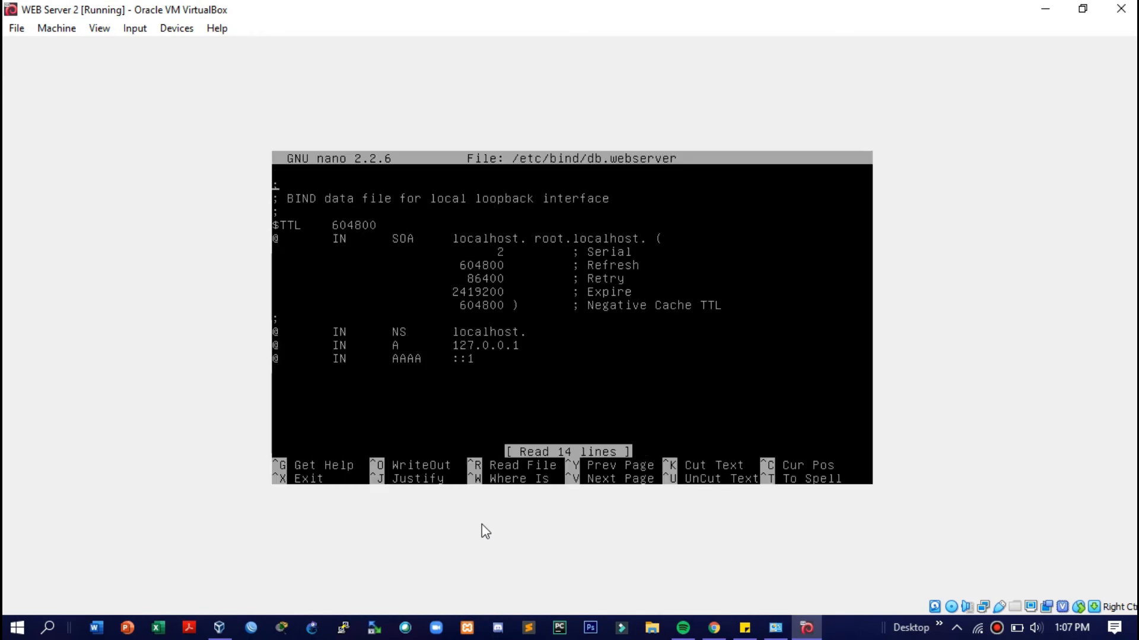
- Replace every occurrence of "localhost" in db.webserver with "webserver.net"
{"action": "key", "text": "ctrl+w"}
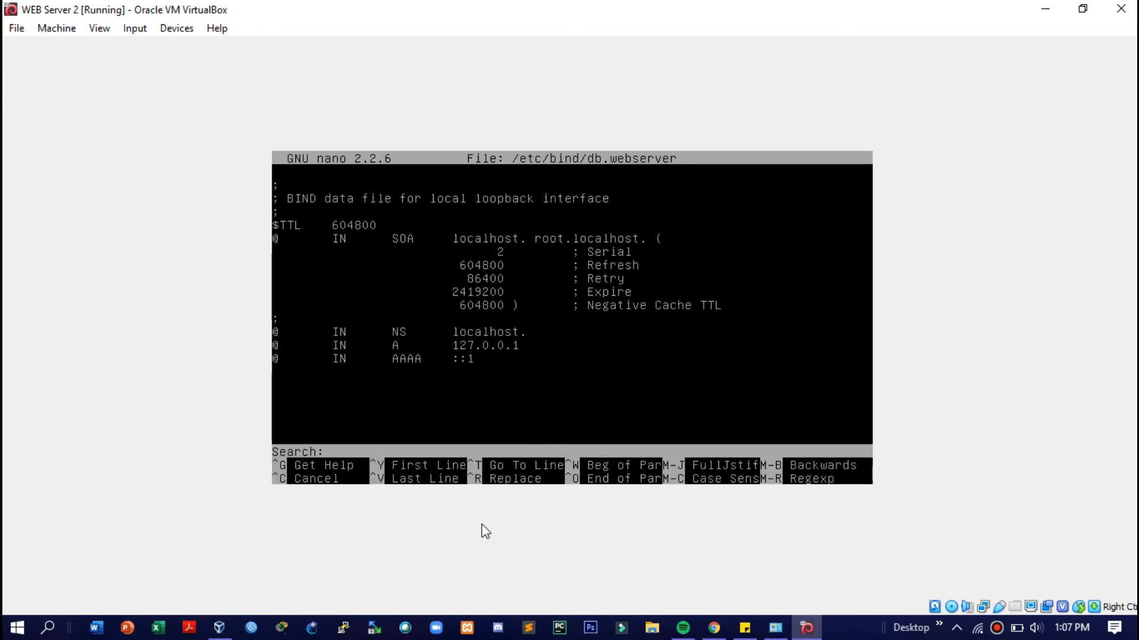
{"action": "key", "text": "ctrl+r"}
{"action": "type", "text": "local"}
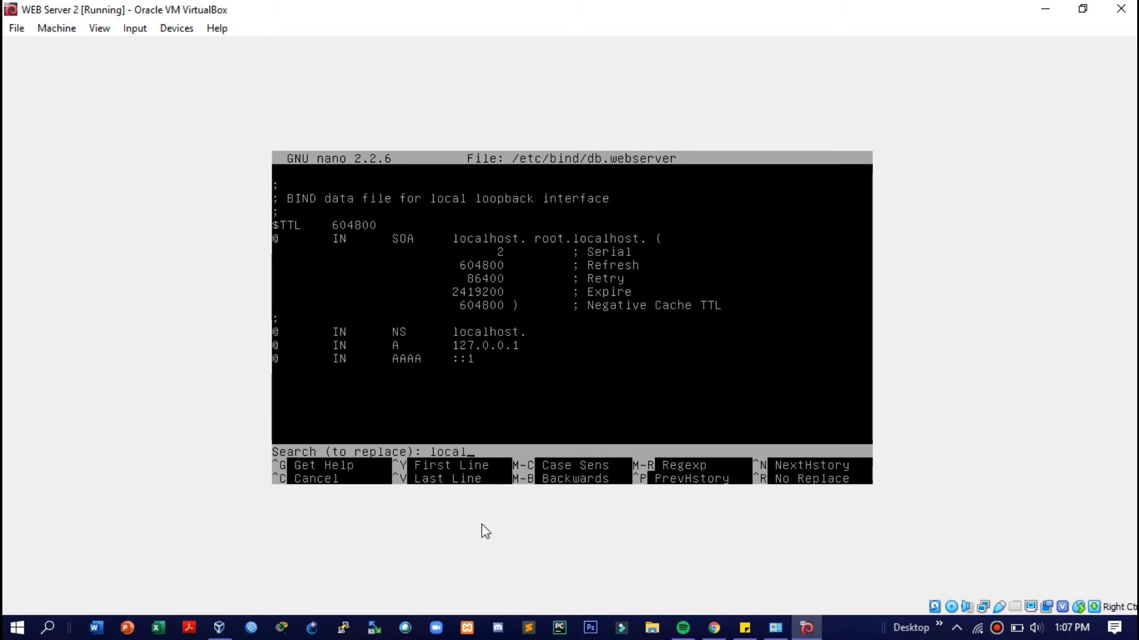
{"action": "type", "text": "host"}
{"action": "key", "text": "Return"}
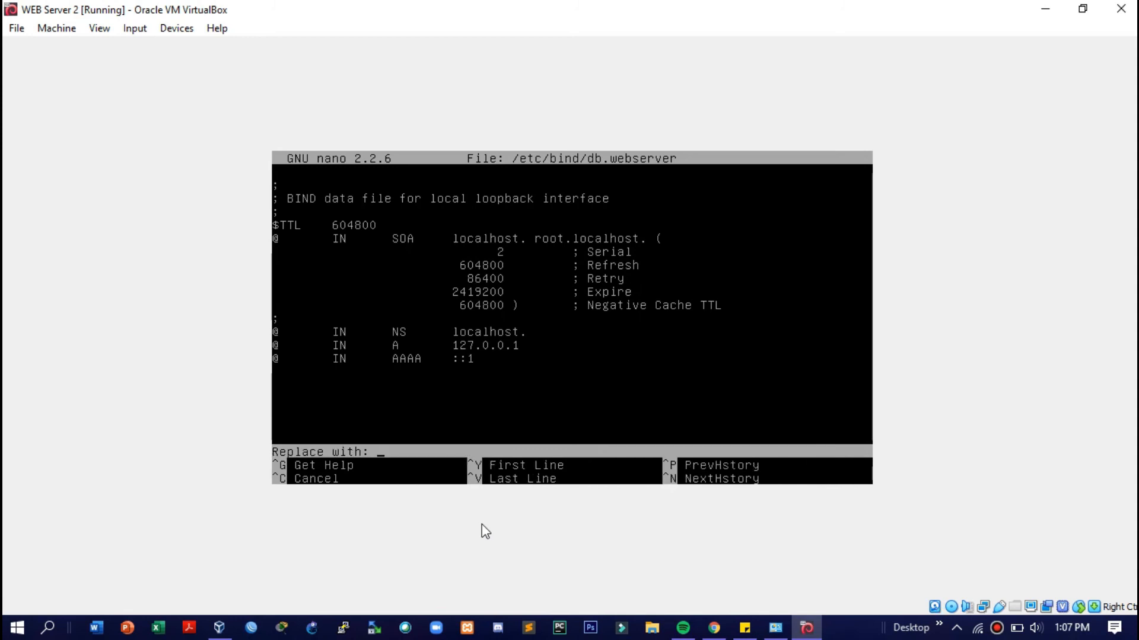
{"action": "type", "text": "webserver.net"}
{"action": "key", "text": "Return"}
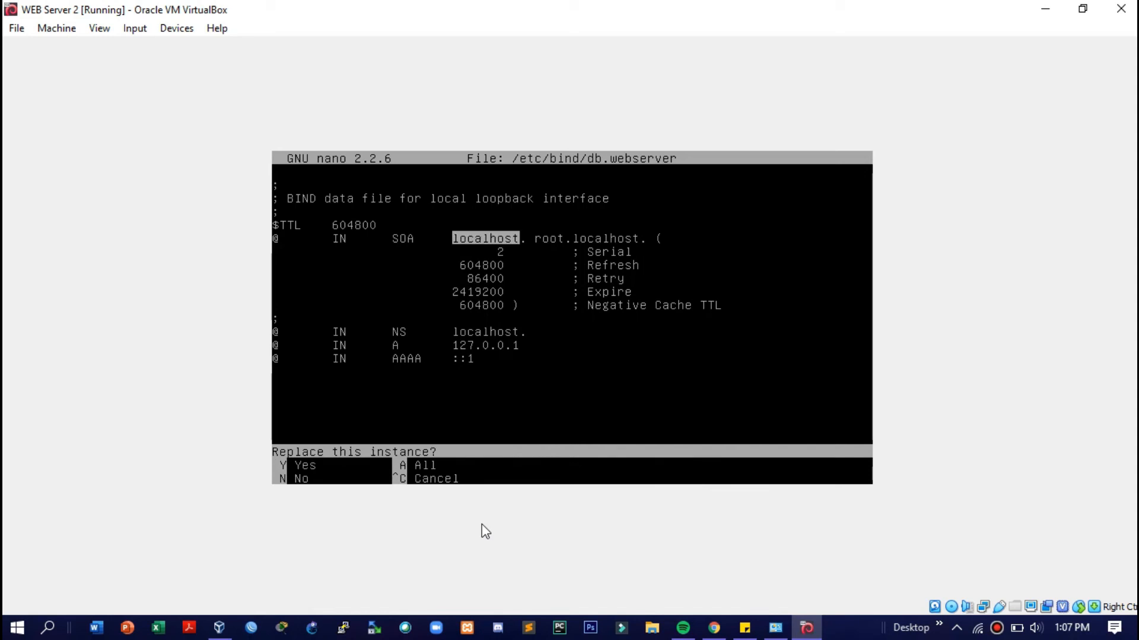
{"action": "key", "text": "a"}
- Change the host name of the AAAA record at the end of db.webserver to "www"
{"action": "key", "text": "Down"}
{"action": "key", "text": "Down"}
{"action": "key", "text": "Down"}
{"action": "key", "text": "Down"}
{"action": "key", "text": "Down"}
{"action": "key", "text": "Down"}
{"action": "key", "text": "Down"}
{"action": "key", "text": "Down"}
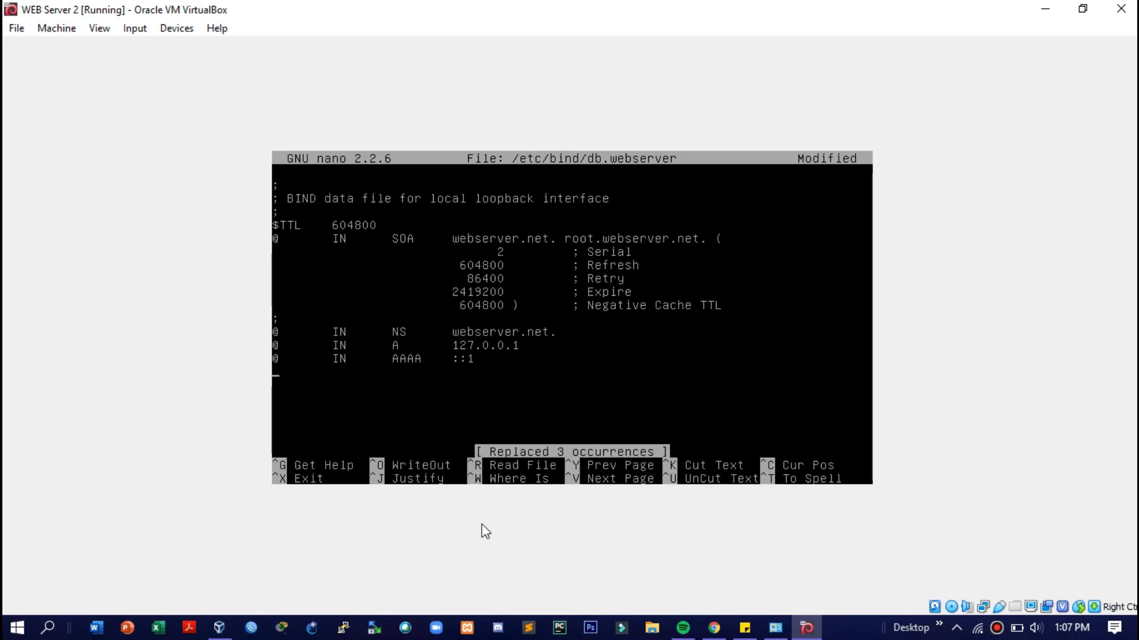
{"action": "key", "text": "Delete"}
{"action": "type", "text": "www"}
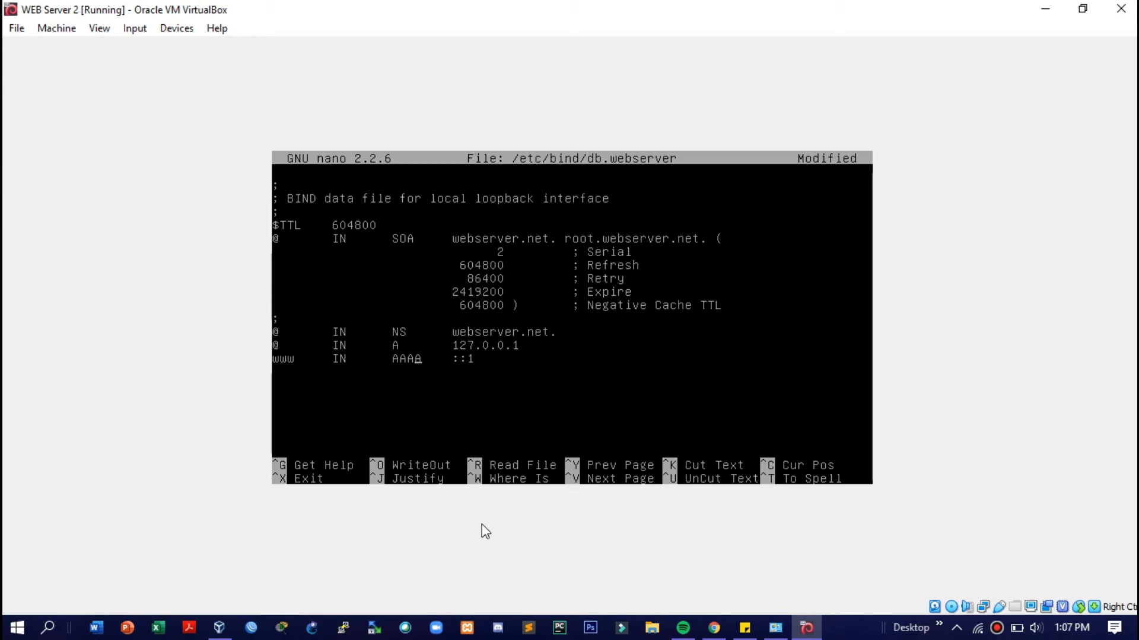
- Make the www entry an A record, point both the @ and www records to 192.168.4.1, and save db.webserver
{"action": "key", "text": "BackSpace"}
{"action": "key", "text": "BackSpace"}
{"action": "key", "text": "BackSpace"}
{"action": "key", "text": "BackSpace"}
{"action": "key", "text": "BackSpace"}
{"action": "key", "text": "BackSpace"}
{"action": "key", "text": "BackSpace"}
{"action": "key", "text": "BackSpace"}
{"action": "key", "text": "BackSpace"}
{"action": "key", "text": "BackSpace"}
{"action": "key", "text": "BackSpace"}
{"action": "type", "text": "92.168.4."}
{"action": "key", "text": "BackSpace"}
{"action": "key", "text": "BackSpace"}
{"action": "key", "text": "BackSpace"}
{"action": "type", "text": "192.168.4.1"}
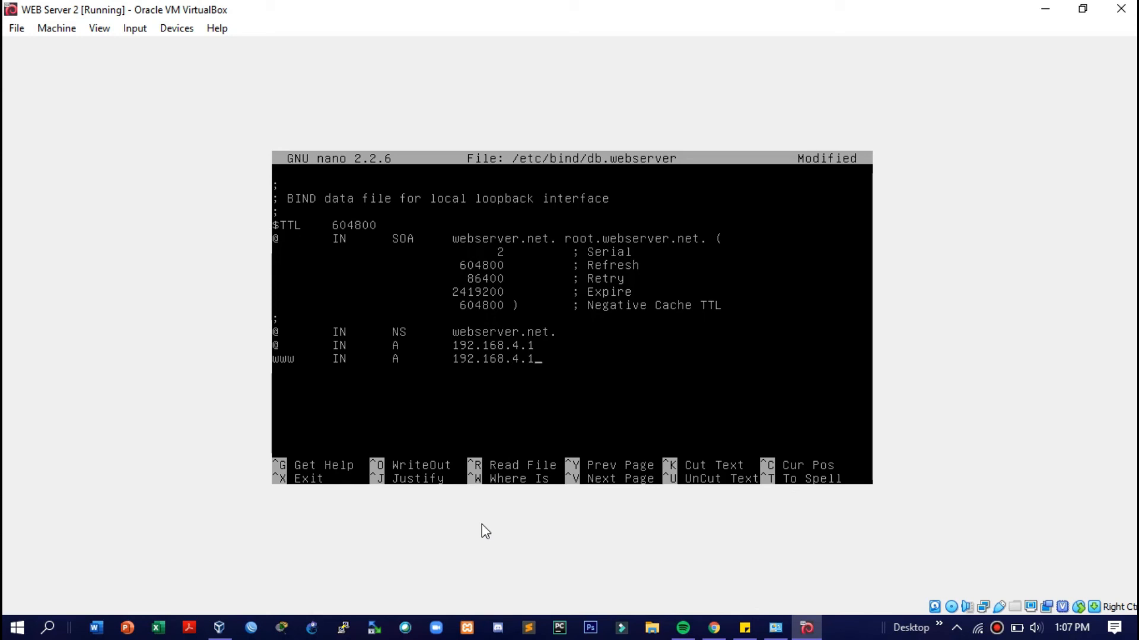
{"action": "key", "text": "ctrl+x"}
{"action": "key", "text": "y"}
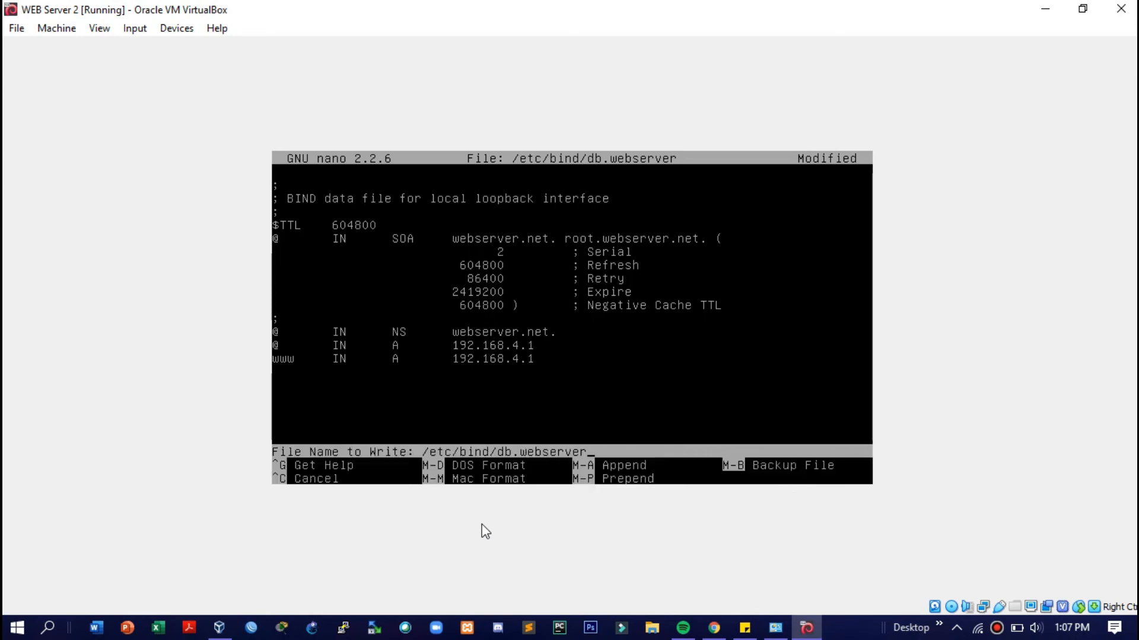
{"action": "key", "text": "Return"}
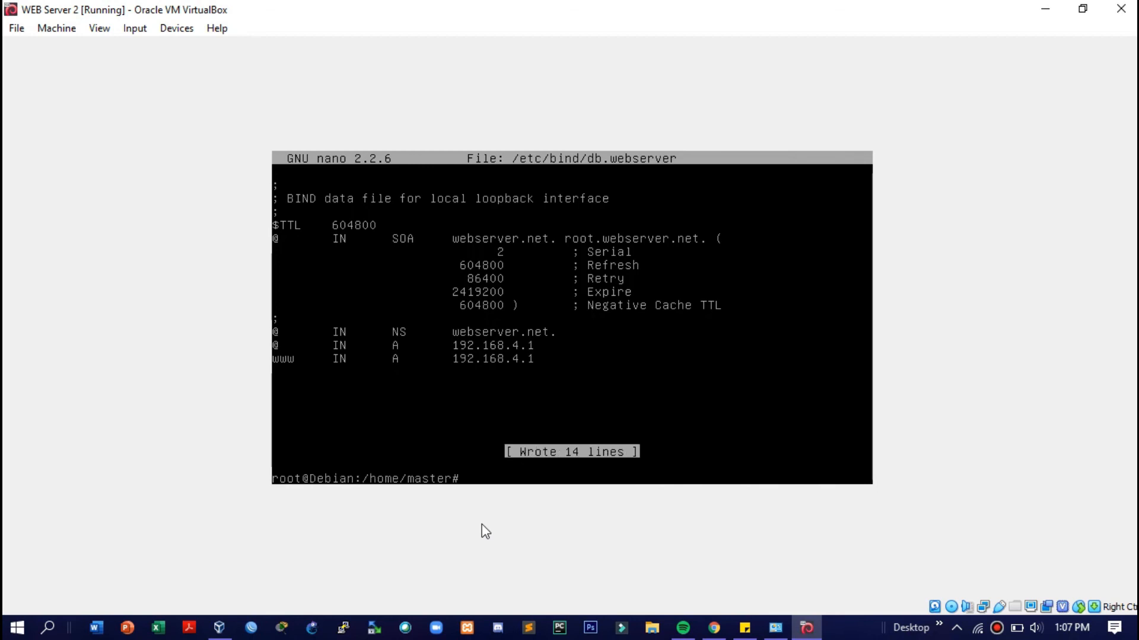
- Open the reverse zone file /etc/bind/db.192 in nano by reusing and editing the earlier nano command
{"action": "key", "text": "Up"}
{"action": "key", "text": "Up"}
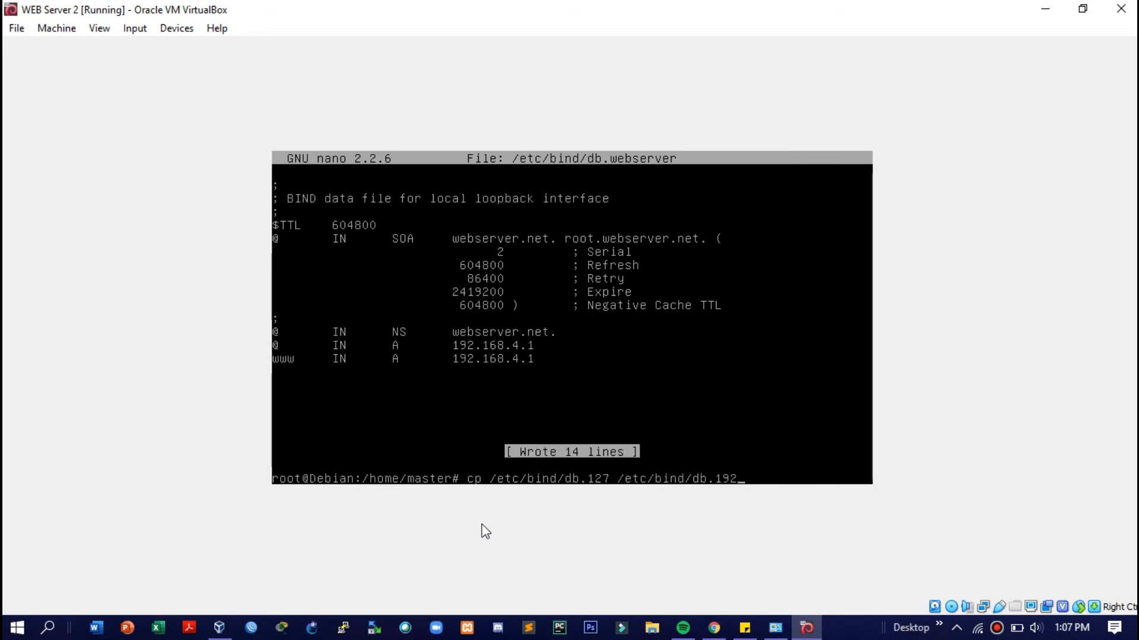
{"action": "key", "text": "Down"}
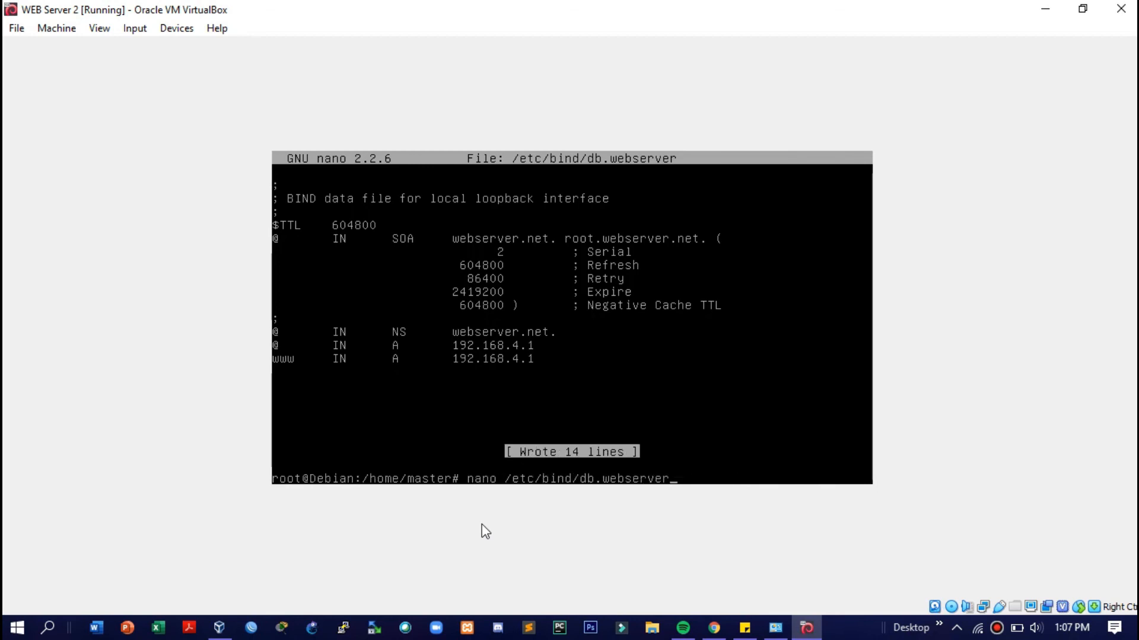
{"action": "key", "text": "BackSpace"}
{"action": "key", "text": "BackSpace"}
{"action": "key", "text": "BackSpace"}
{"action": "key", "text": "BackSpace"}
{"action": "key", "text": "BackSpace"}
{"action": "key", "text": "BackSpace"}
{"action": "key", "text": "BackSpace"}
{"action": "key", "text": "BackSpace"}
{"action": "key", "text": "BackSpace"}
{"action": "type", "text": "192"}
{"action": "key", "text": "Return"}
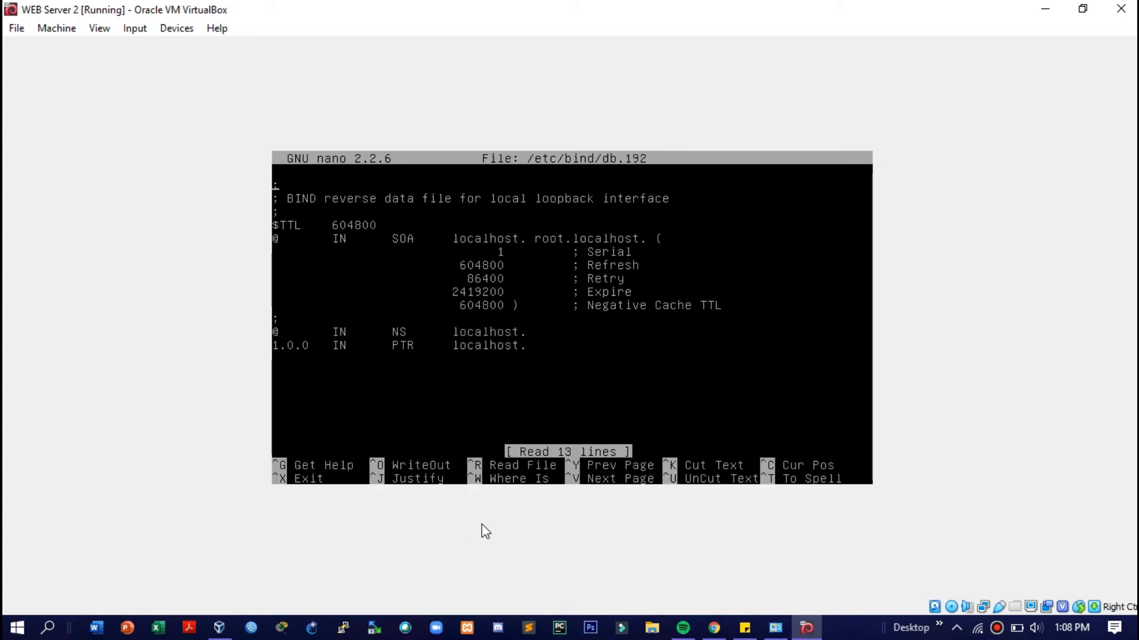
- Replace every occurrence of "localhost" in db.192 with "webserver.net"
{"action": "key", "text": "ctrl+w"}
{"action": "key", "text": "ctrl+r"}
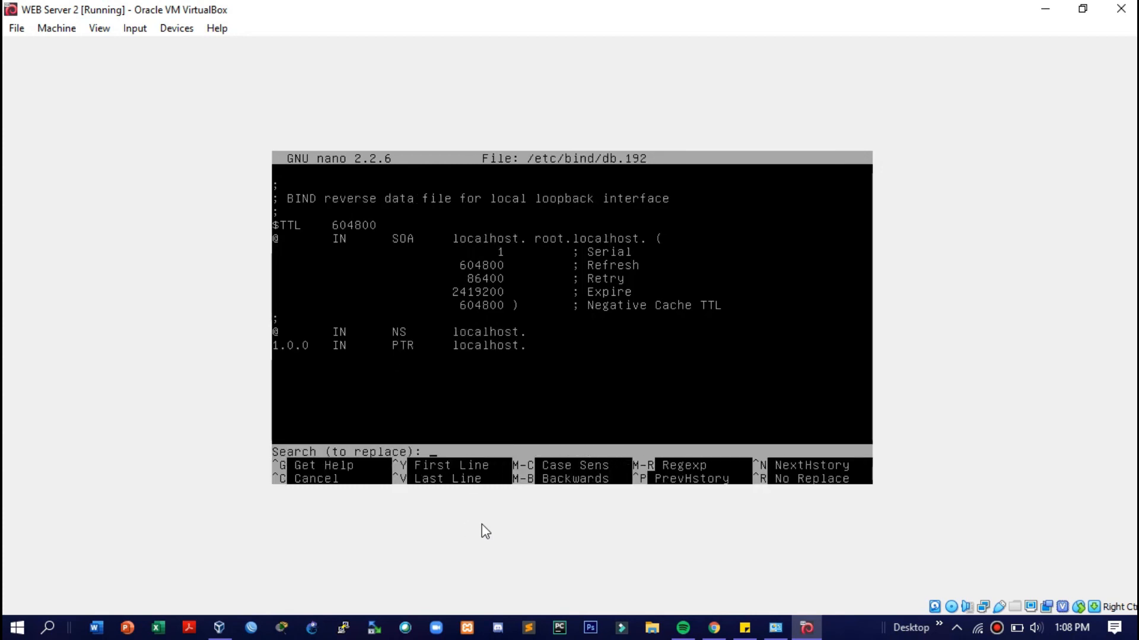
{"action": "type", "text": "localhost"}
{"action": "key", "text": "Return"}
{"action": "type", "text": "webserver.net"}
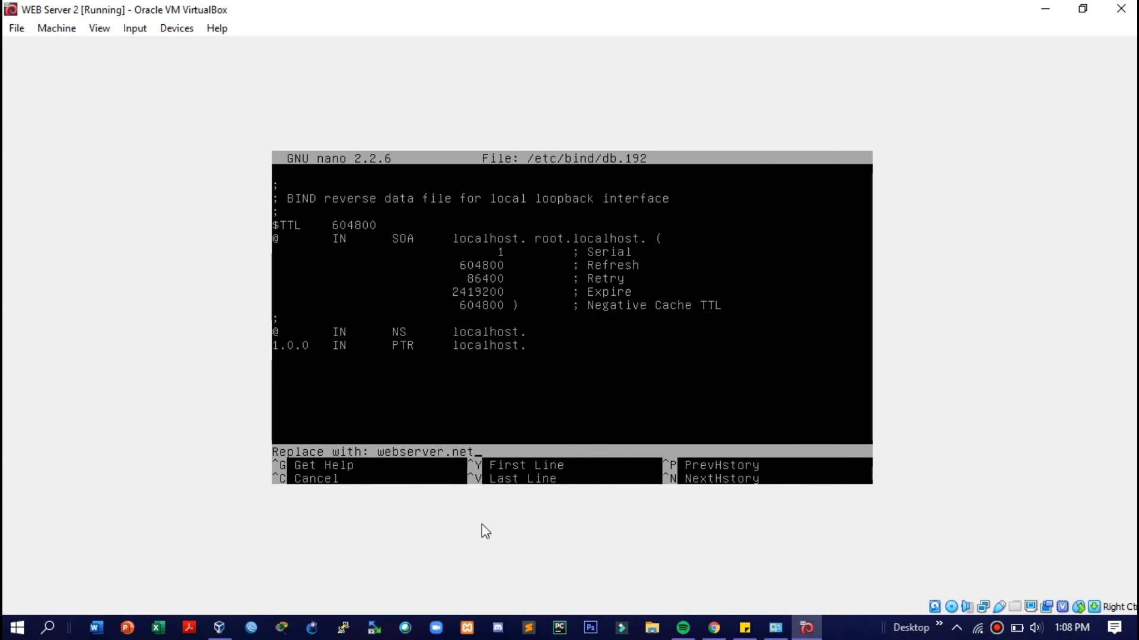
{"action": "key", "text": "Return"}
{"action": "key", "text": "a"}
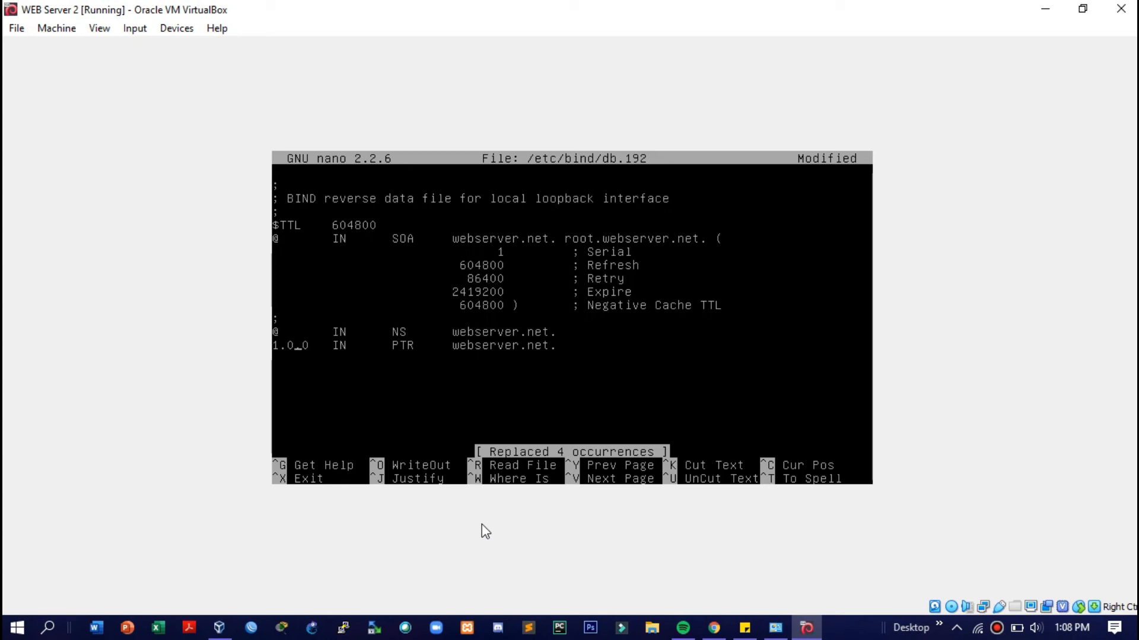
- Change the host part of the webserver.net PTR record to 1.4.168
{"action": "key", "text": "Delete"}
{"action": "key", "text": "Delete"}
{"action": "key", "text": "BackSpace"}
{"action": "type", "text": "4.168"}
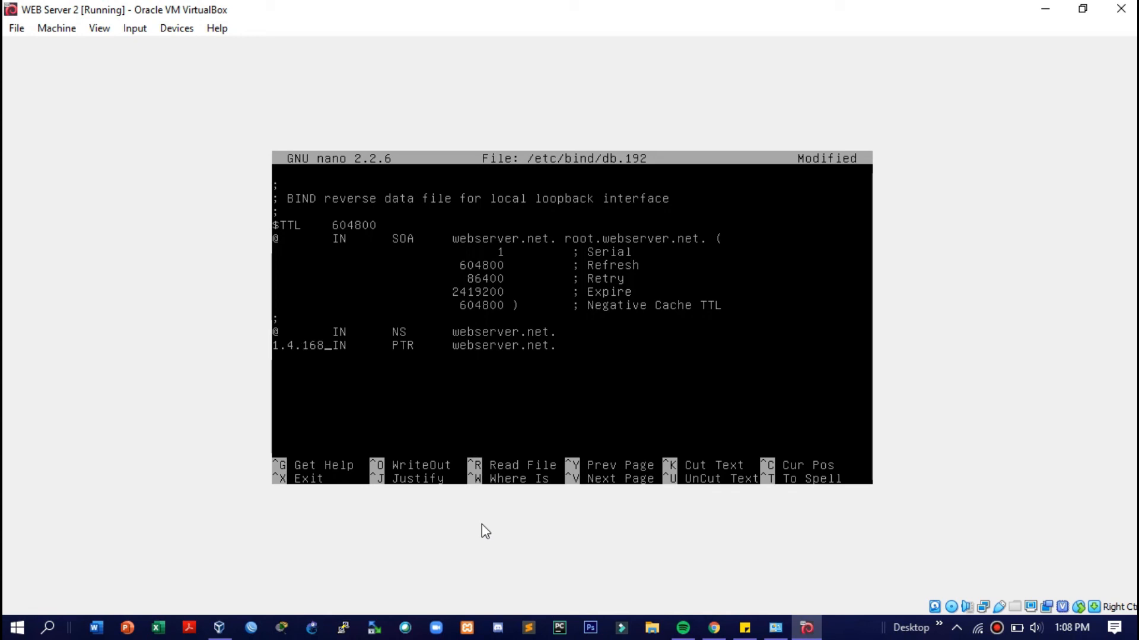
{"action": "key", "text": "Down"}
{"action": "type", "text": "1.4.168 IN"}
{"action": "key", "text": "Tab"}
{"action": "type", "text": "PTR"}
{"action": "key", "text": "Tab"}
{"action": "type", "text": "www.webserver.net"}
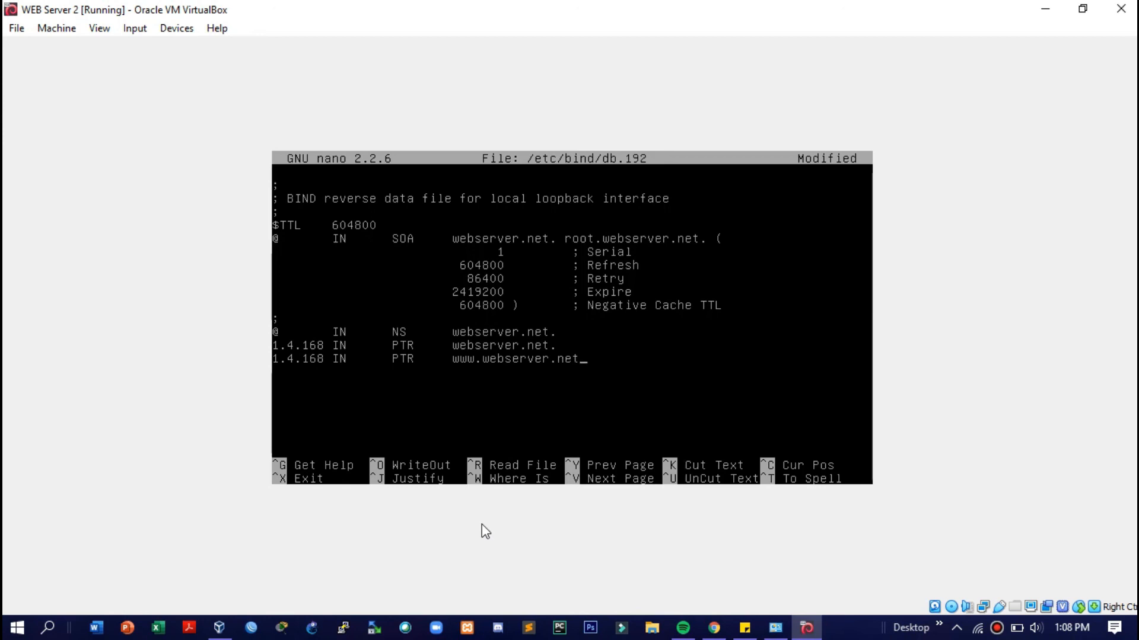
{"action": "type", "text": "."}
{"action": "key", "text": "ctrl+x"}
{"action": "key", "text": "y"}
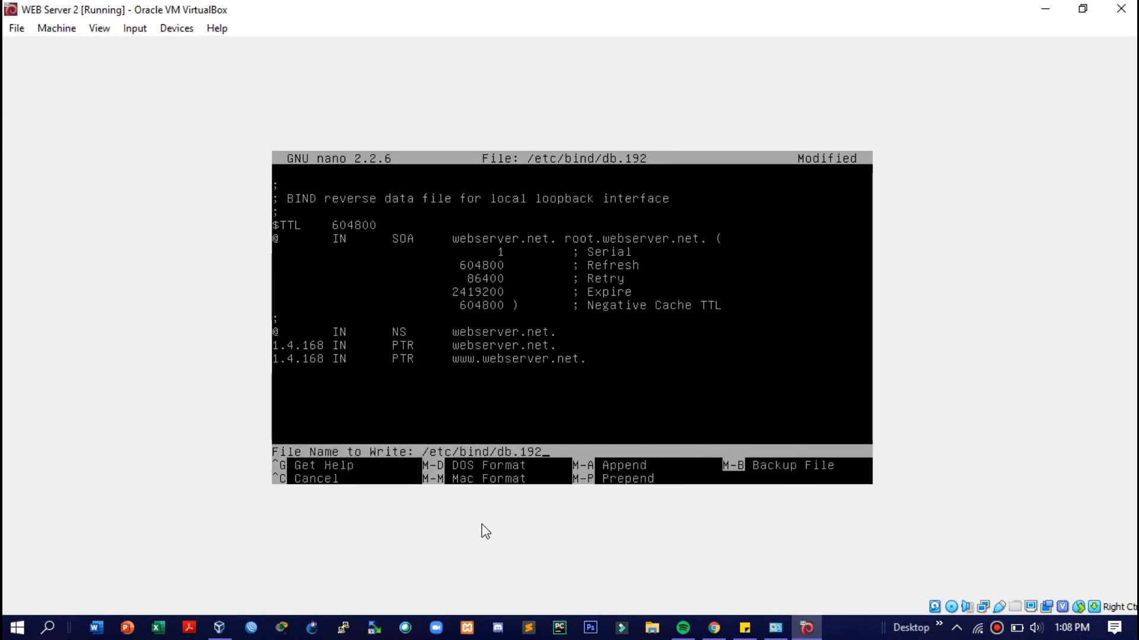
{"action": "key", "text": "Return"}
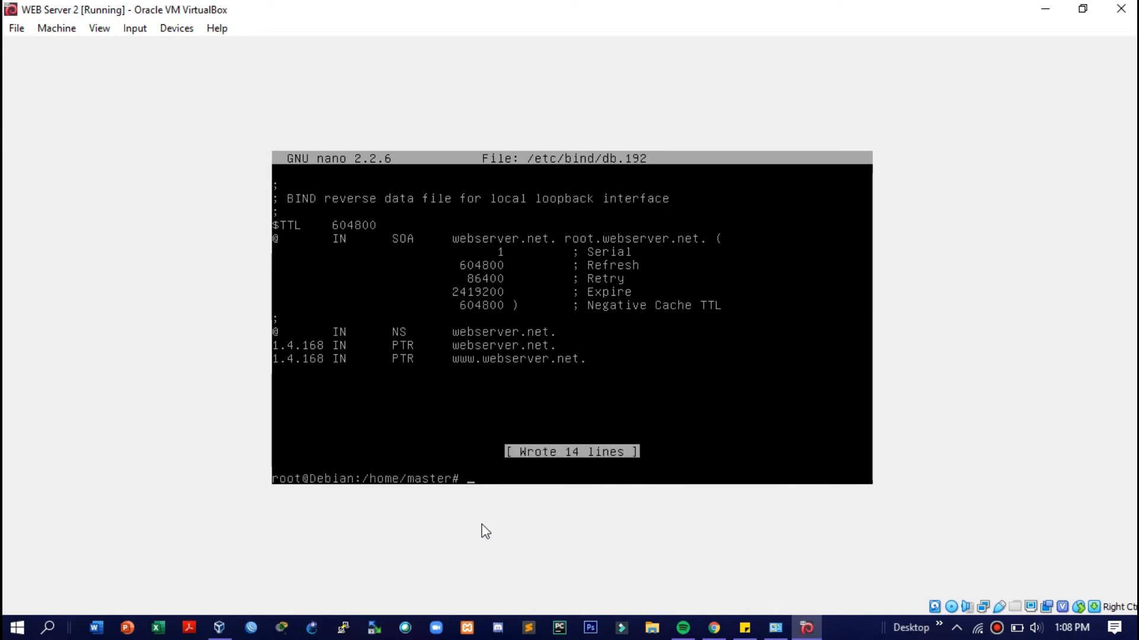
- Open /etc/resolv.conf in nano and add the line "search webserver.net" above the nameserver entry
{"action": "type", "text": "nano /etc/resolv.conf"}
{"action": "key", "text": "Return"}
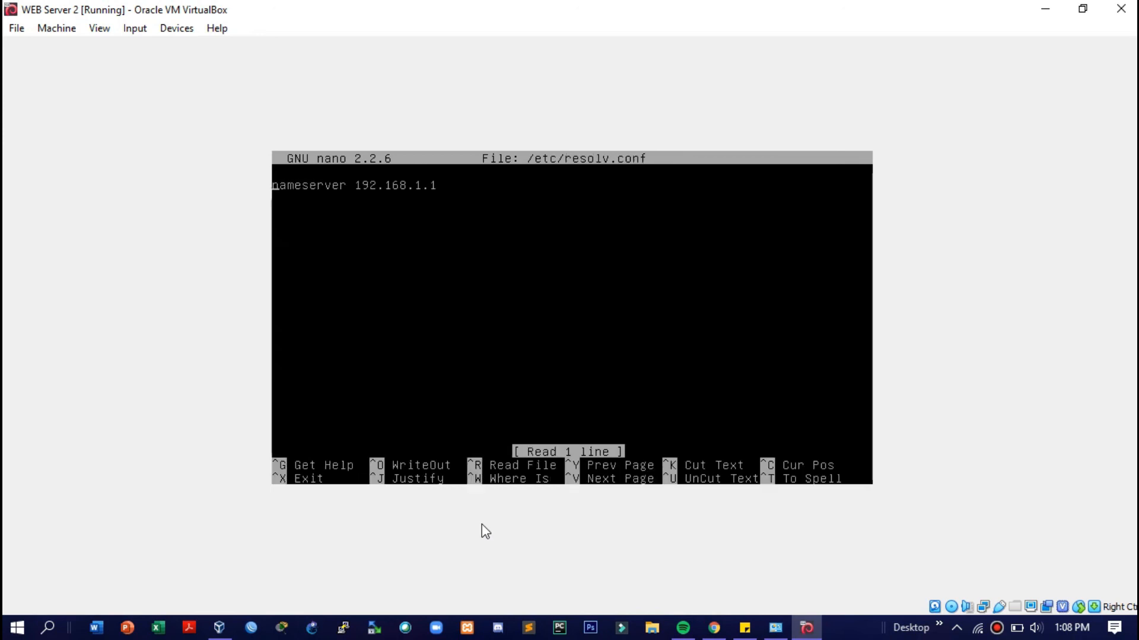
{"action": "key", "text": "Return"}
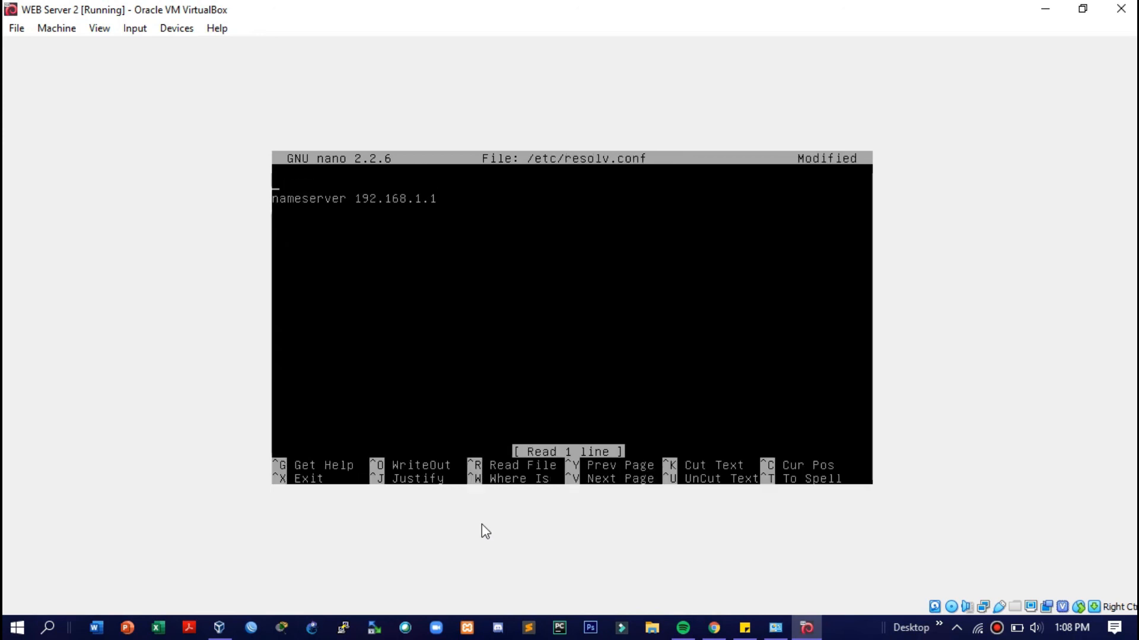
{"action": "type", "text": "search"}
{"action": "type", "text": "webserver"}
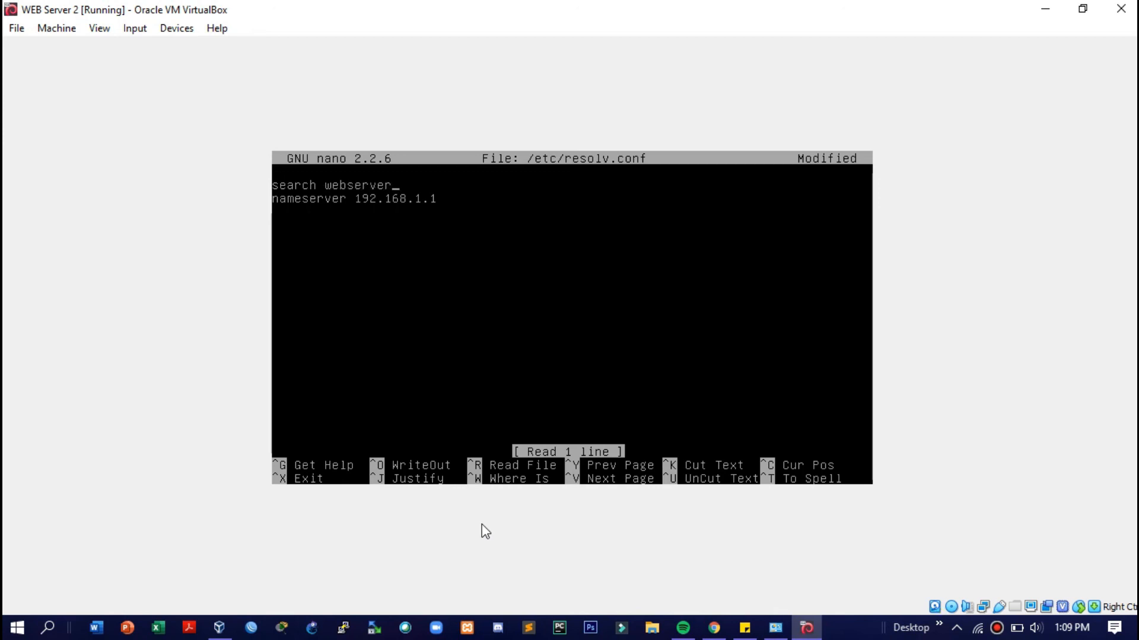
{"action": "type", "text": ".net"}
- Change the nameserver address in resolv.conf to 192.168.4.1, save the file and exit nano
{"action": "key", "text": "BackSpace"}
{"action": "type", "text": "4"}
{"action": "key", "text": "Right"}
{"action": "key", "text": "Right"}
{"action": "key", "text": "Right"}
{"action": "key", "text": "Left"}
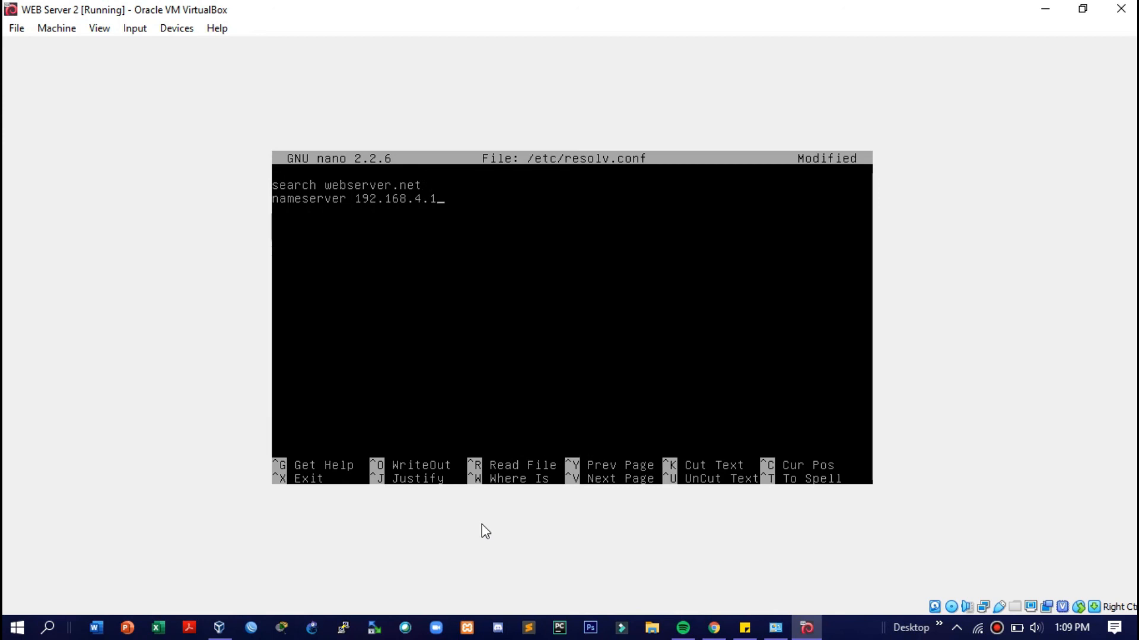
{"action": "key", "text": "ctrl+x"}
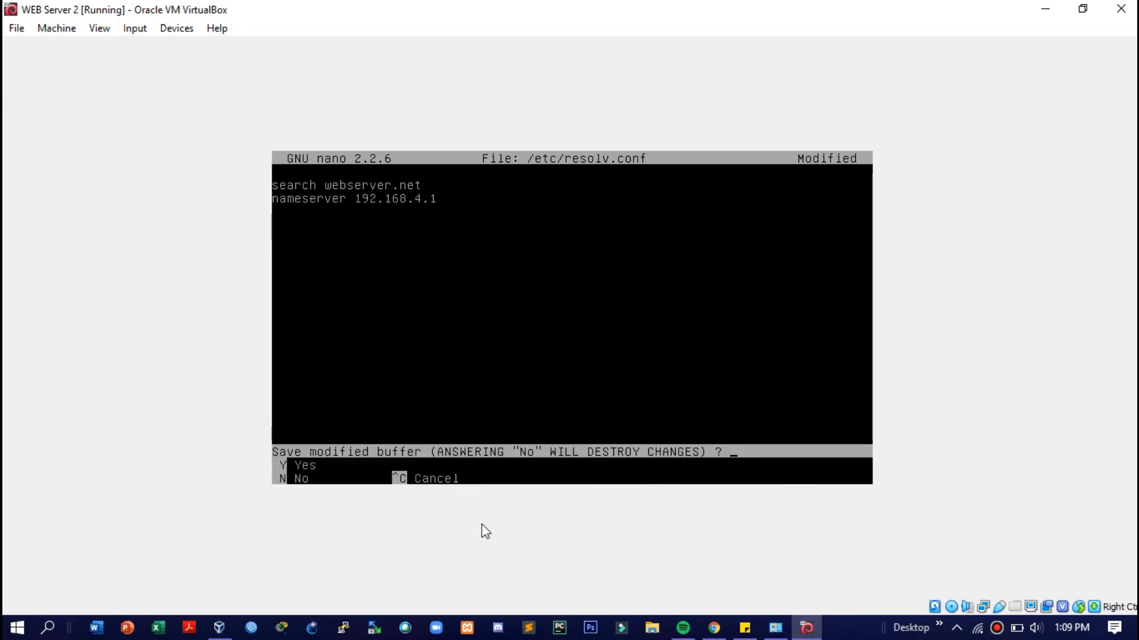
{"action": "key", "text": "y"}
{"action": "key", "text": "Return"}
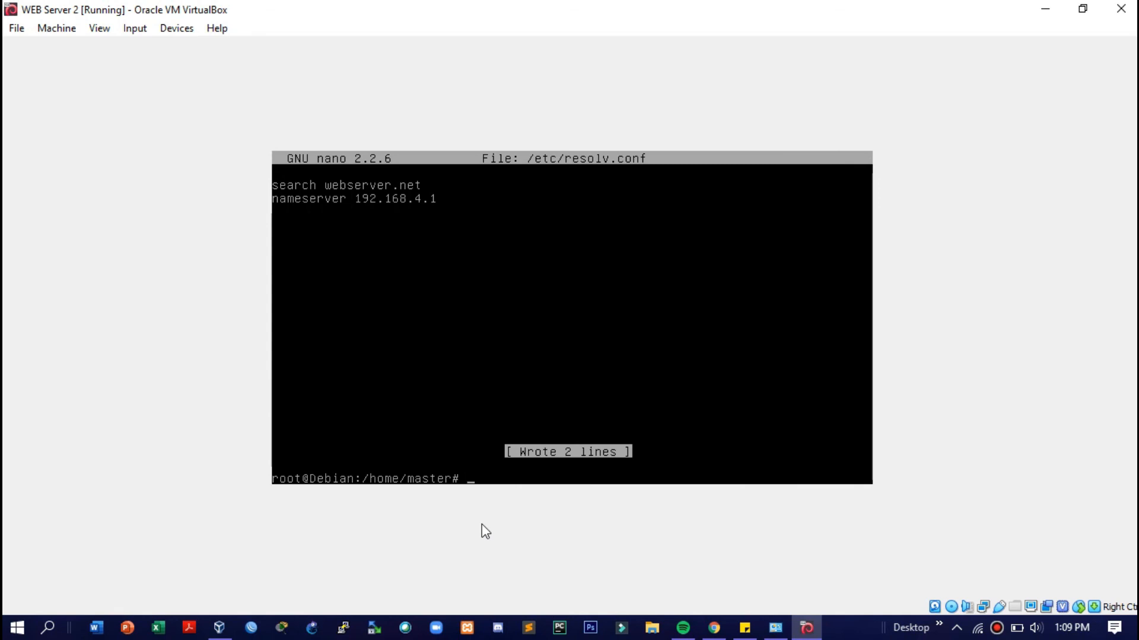
- Restart the bind9 service and test the domain by pinging webserver.net for a few replies before stopping
{"action": "type", "text": "service bind9 restart"}
{"action": "key", "text": "Return"}
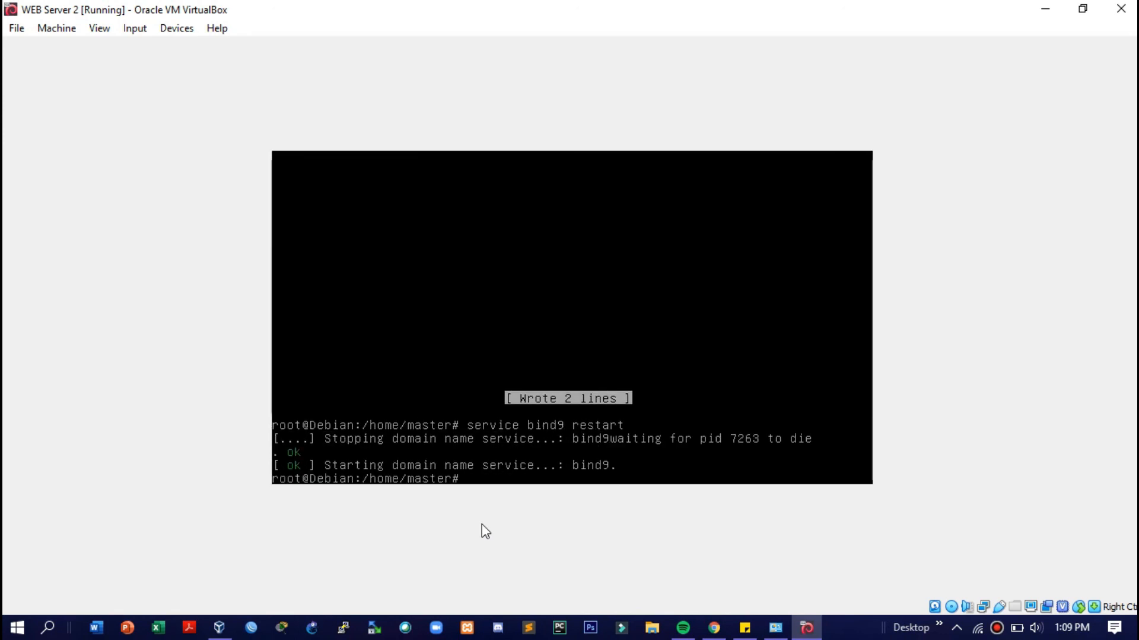
{"action": "type", "text": "ping"}
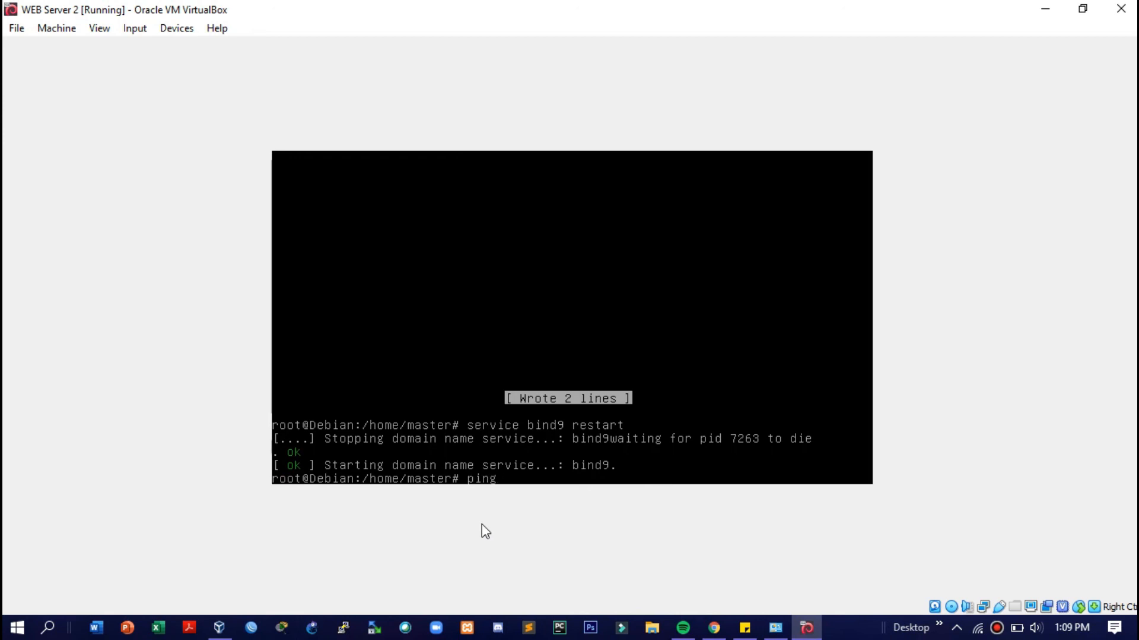
{"action": "type", "text": " webserver.net"}
{"action": "key", "text": "Return"}
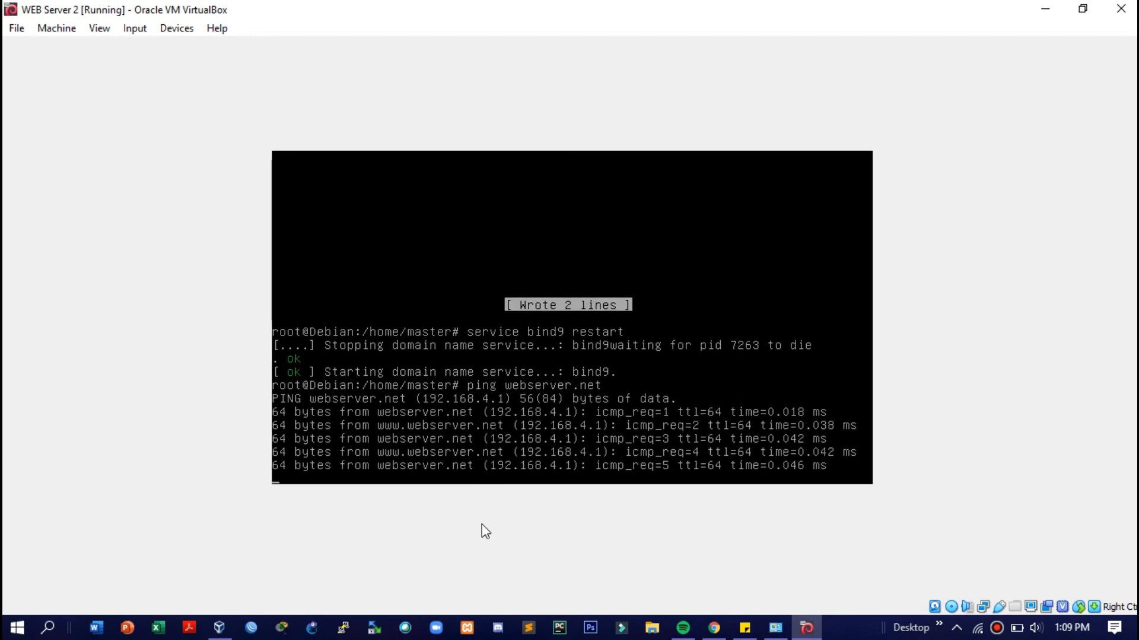
{"action": "key", "text": "ctrl+c"}
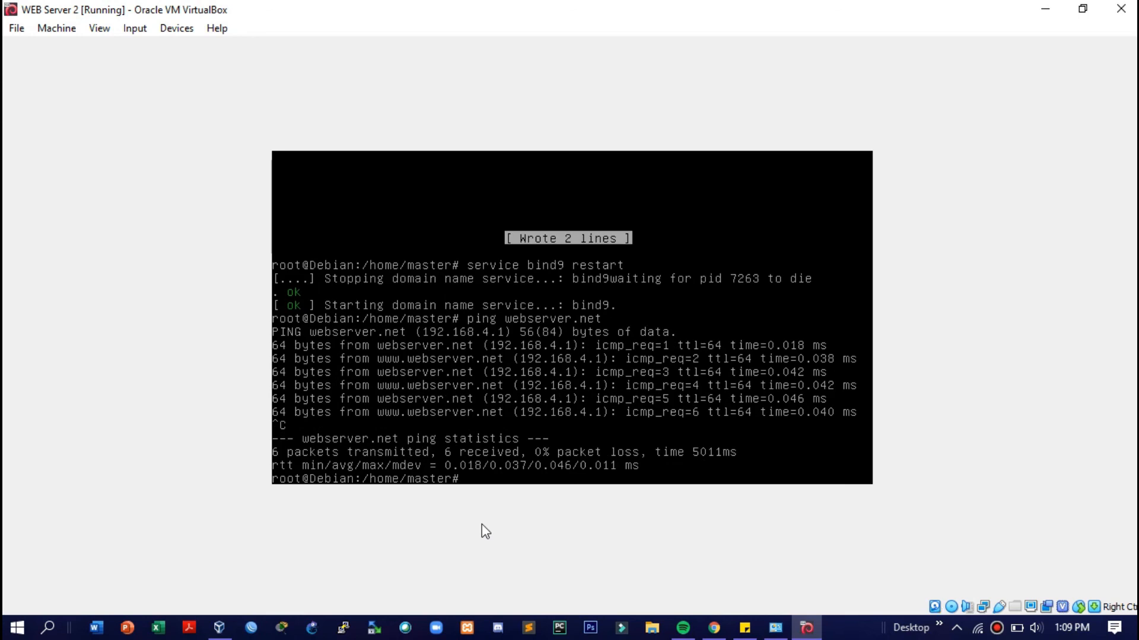
- Query the DNS record for webserver.net with nslookup
{"action": "type", "text": "nslookup webserver"}
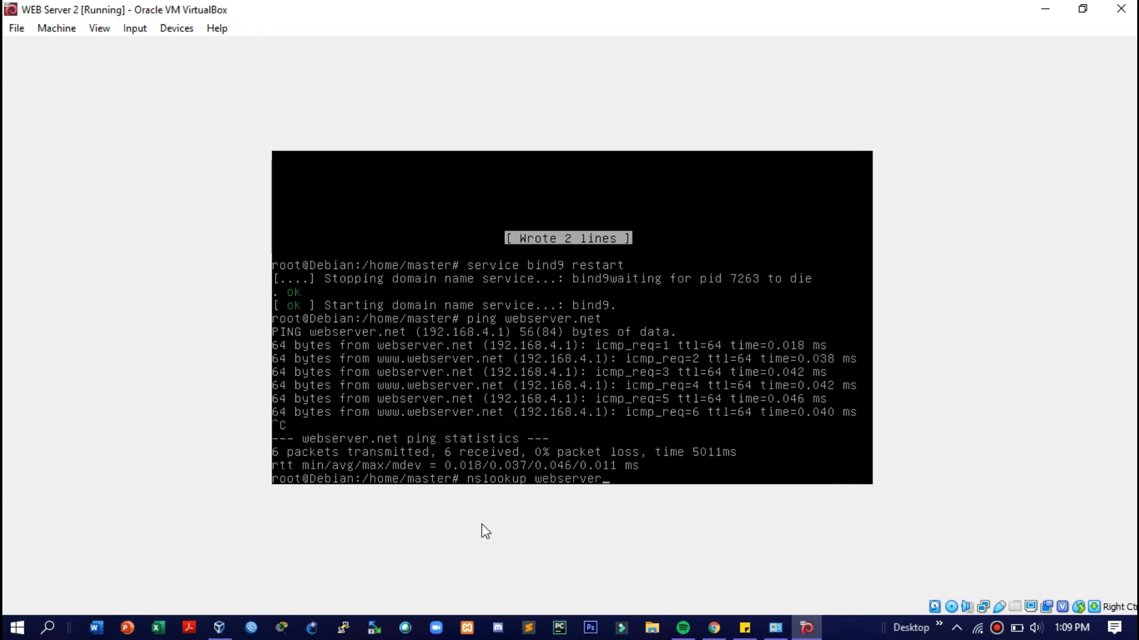
{"action": "type", "text": ".net"}
{"action": "key", "text": "Return"}
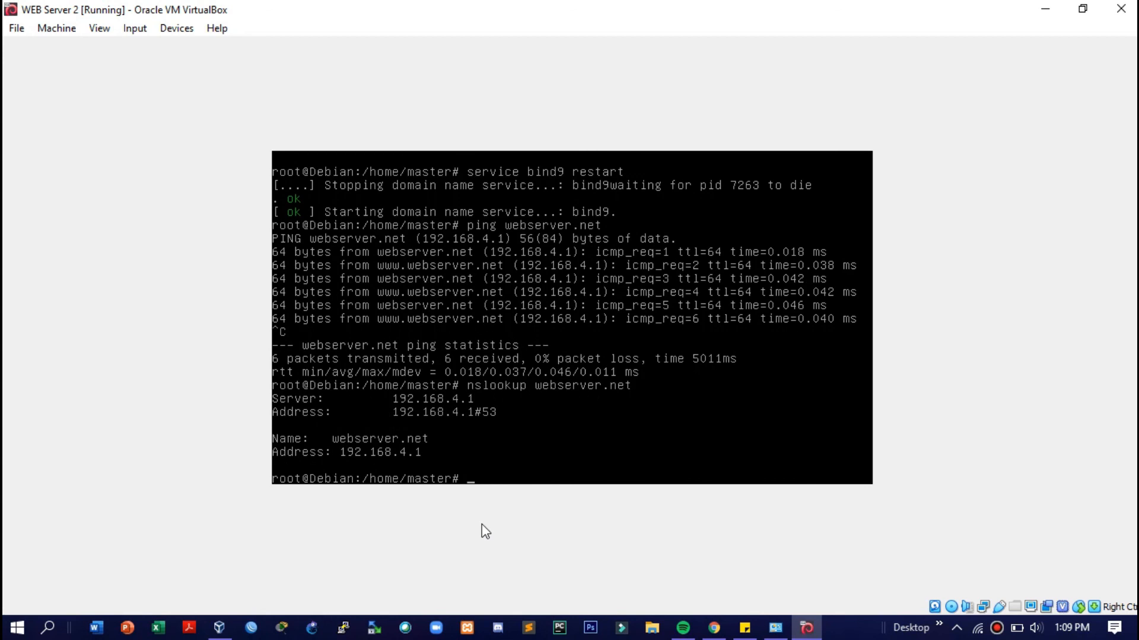
- Switch to Chrome on the host and load webserver.net in a new tab
{"action": "left_click", "coordinate": [714, 628]}
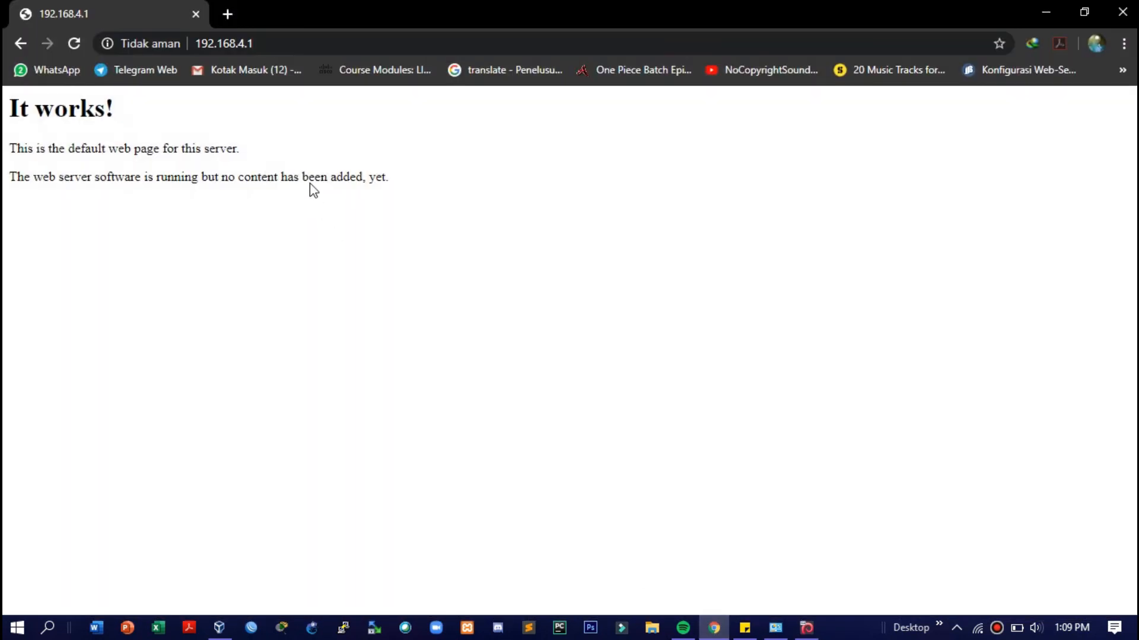
{"action": "left_click", "coordinate": [228, 13]}
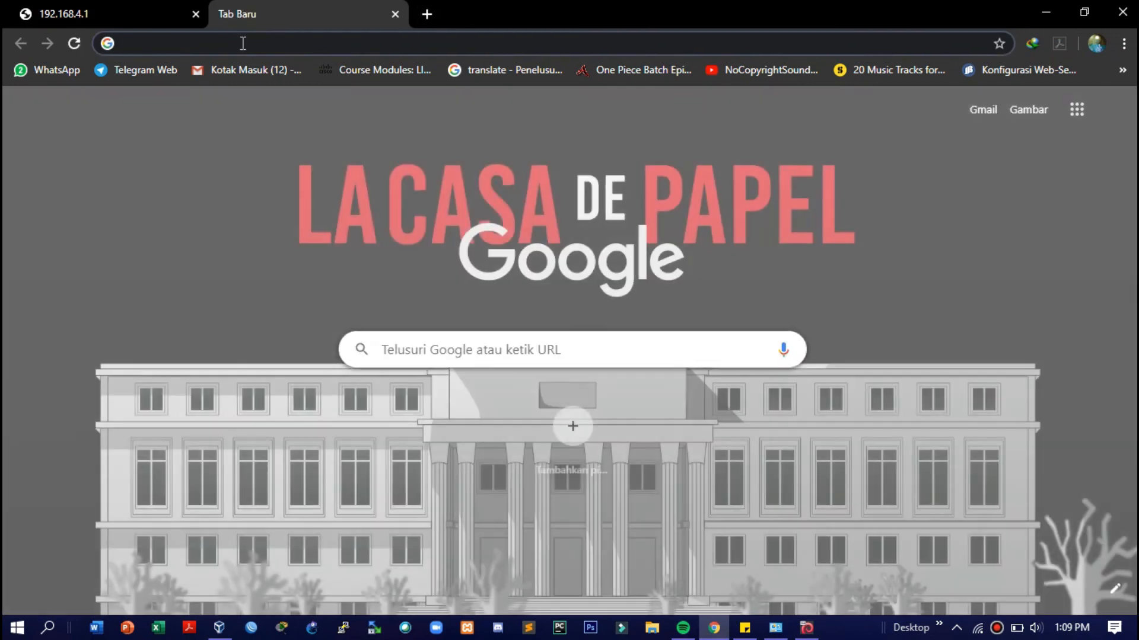
{"action": "type", "text": "webserver.net"}
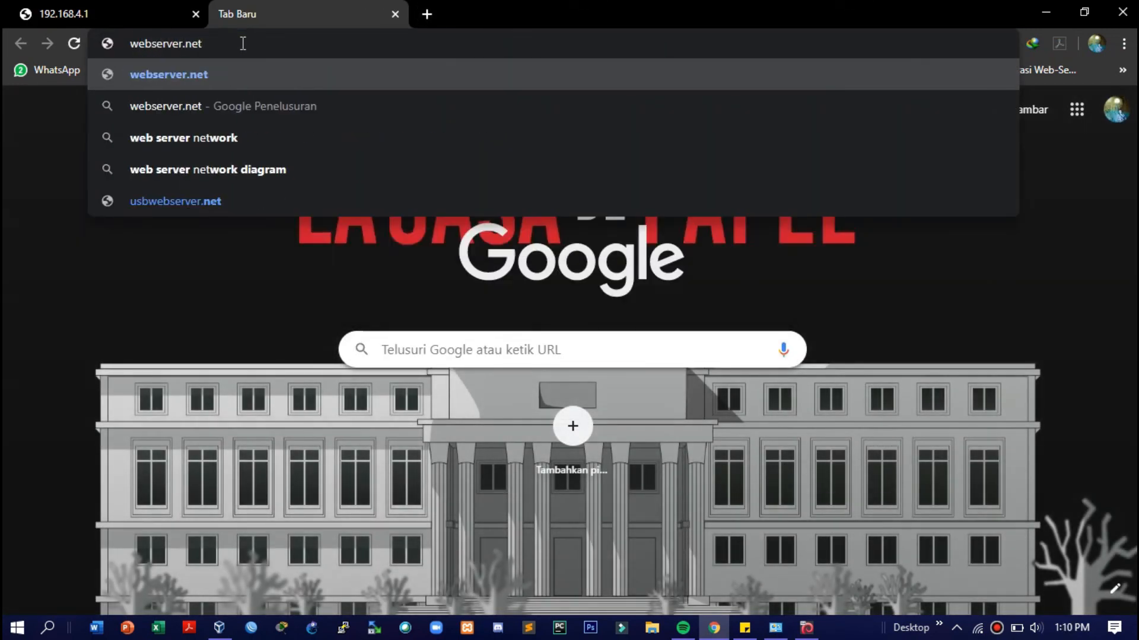
{"action": "key", "text": "Return"}
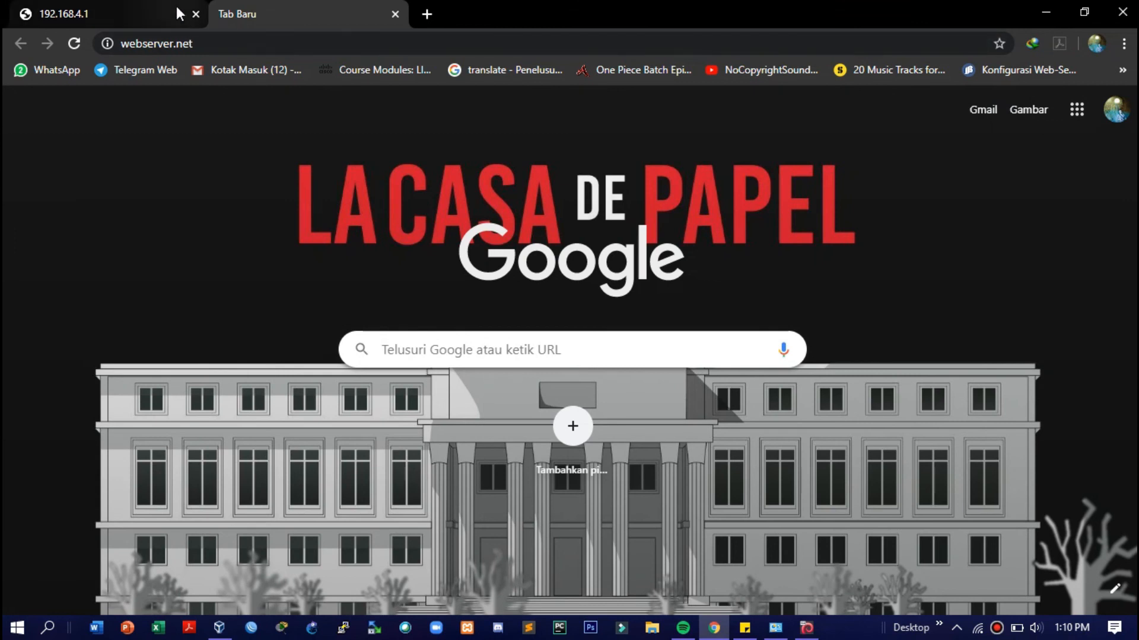
- Compare the page served at 192.168.4.1 with the one served at webserver.net, ending on webserver.net
{"action": "left_click", "coordinate": [140, 8]}
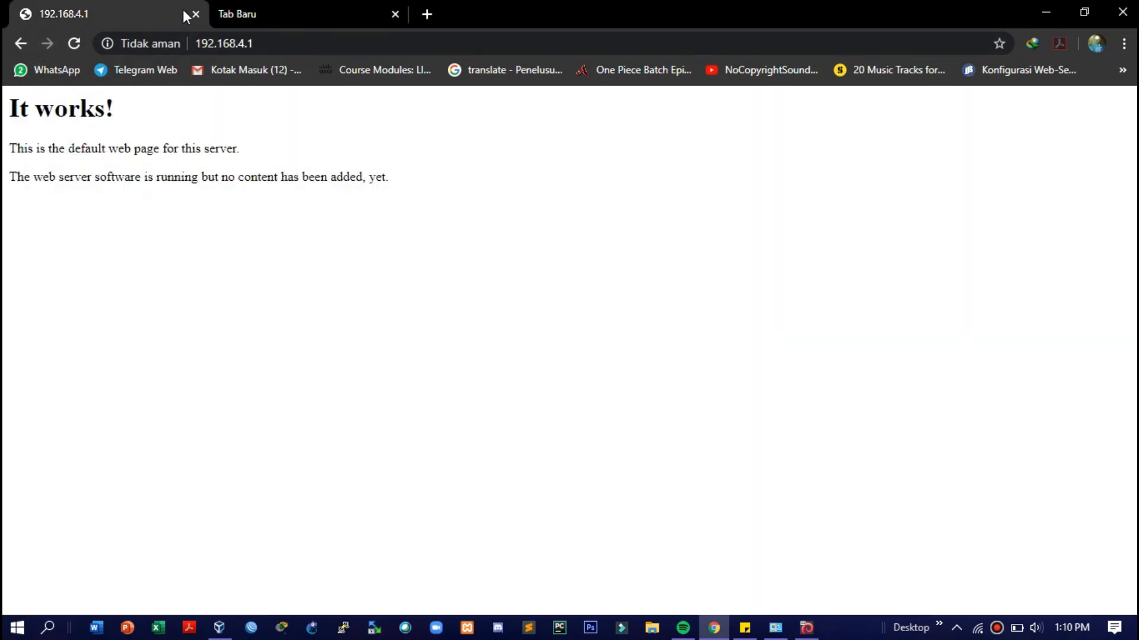
{"action": "left_click", "coordinate": [283, 10]}
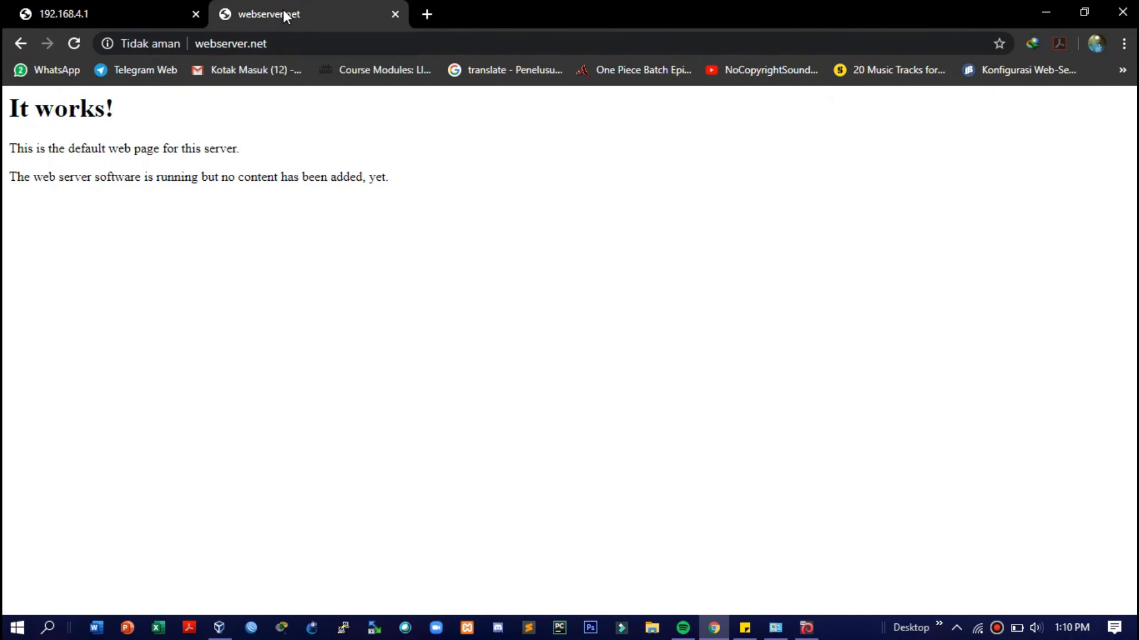
{"action": "left_click", "coordinate": [172, 9]}
{"action": "left_click", "coordinate": [249, 9]}
{"action": "left_click", "coordinate": [102, 6]}
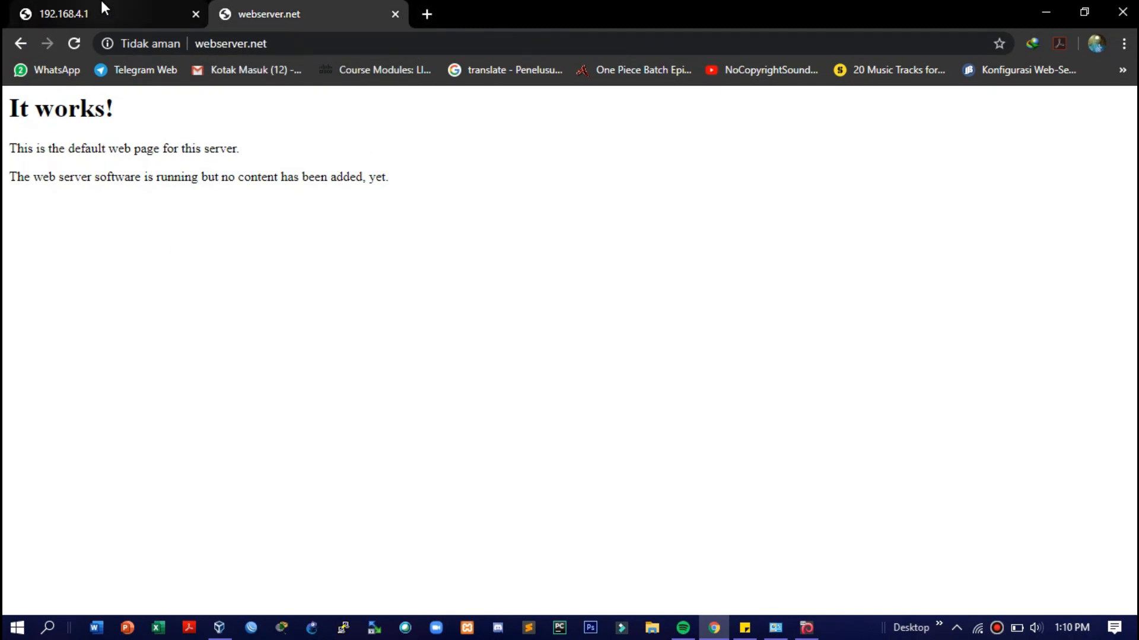
{"action": "left_click", "coordinate": [308, 5]}
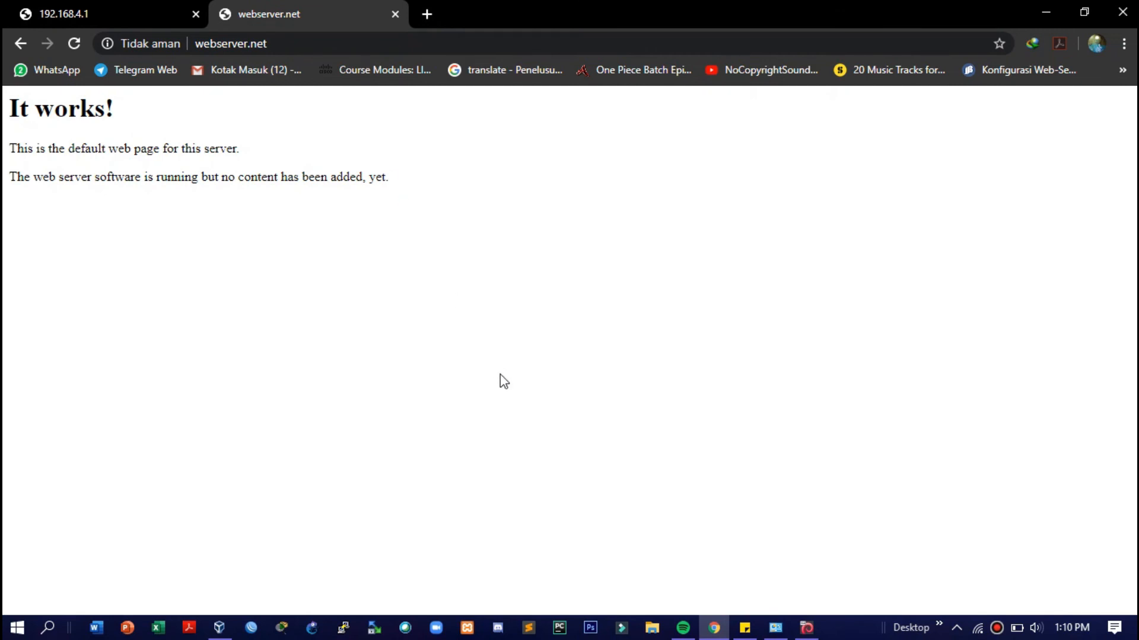